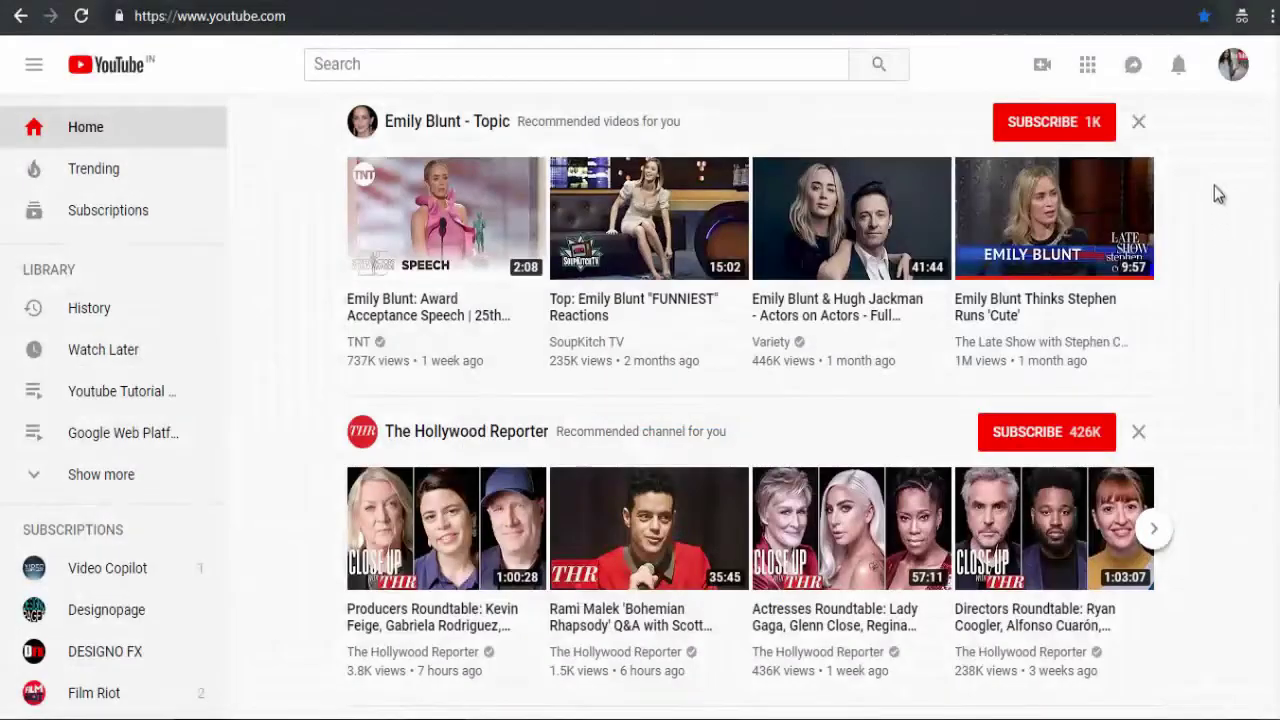
Go to Creator Studio's Video Manager and edit 'Setup Manager to Youtube Brand Account 2019'
click(1233, 66)
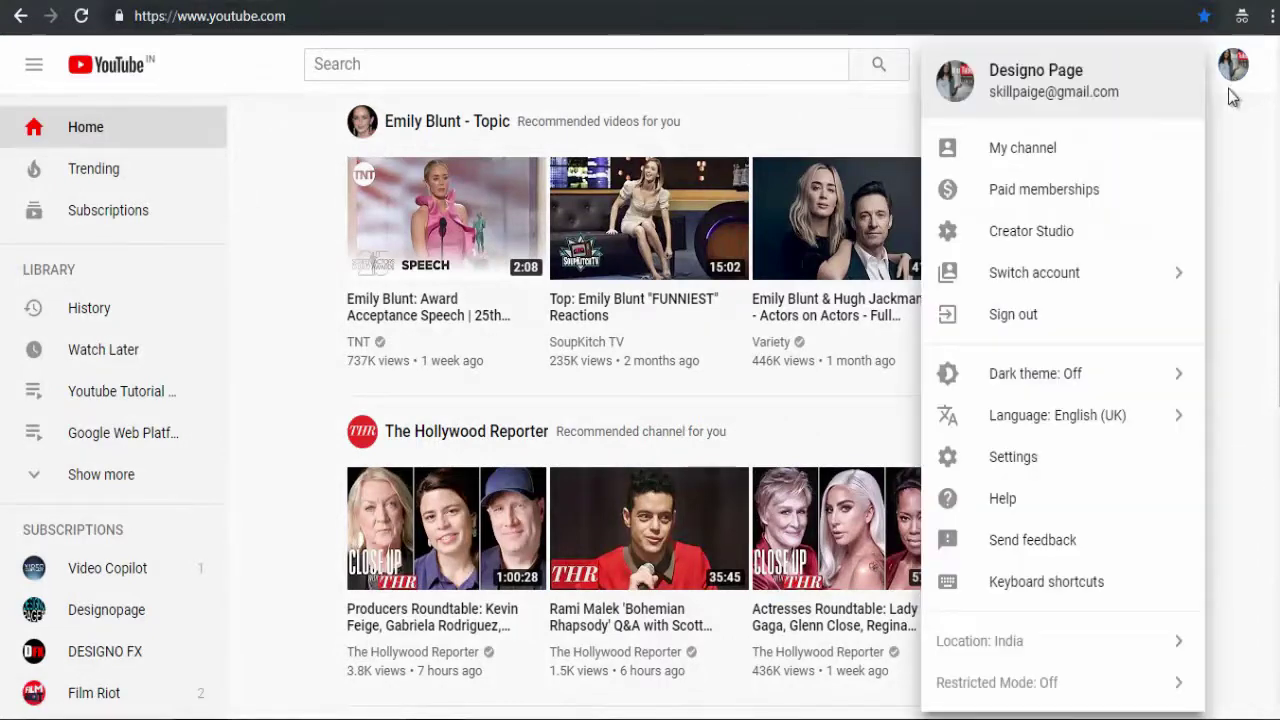
click(1030, 240)
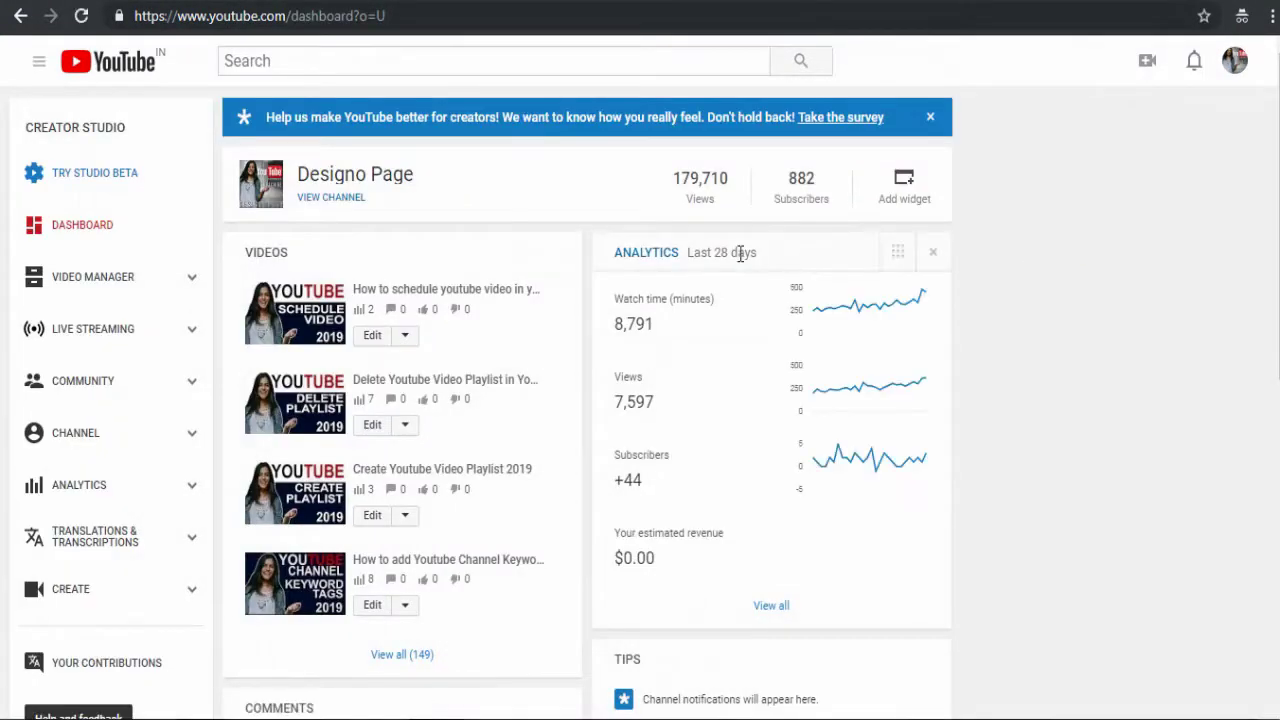
click(78, 297)
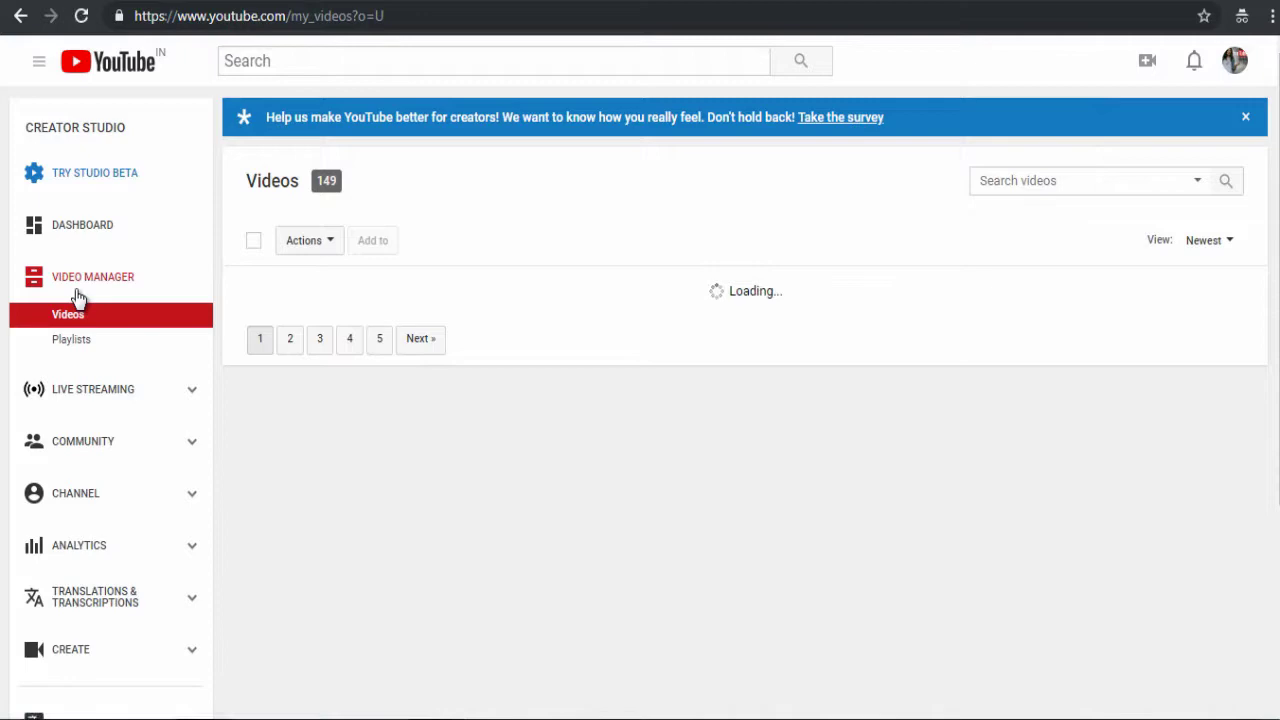
scroll(408, 391, down, 10)
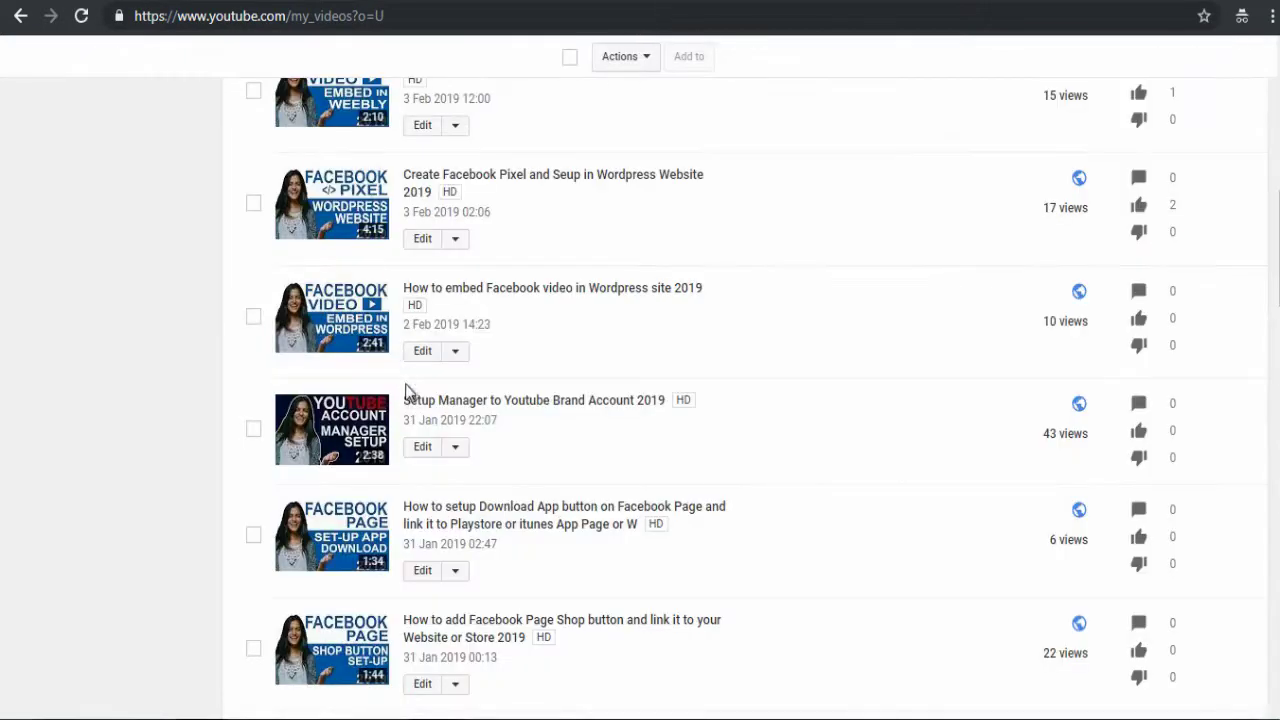
click(422, 448)
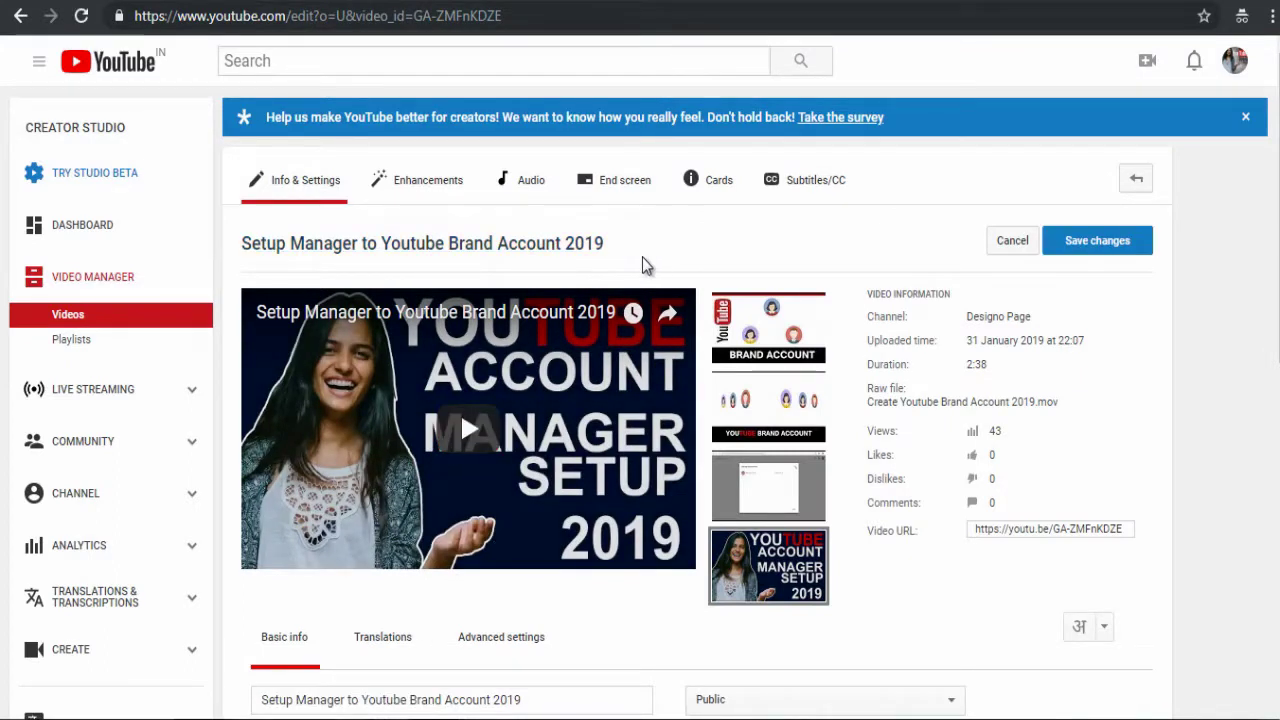
Show the video's Cards editor with the preview paused and the timeline at 0:30
click(719, 205)
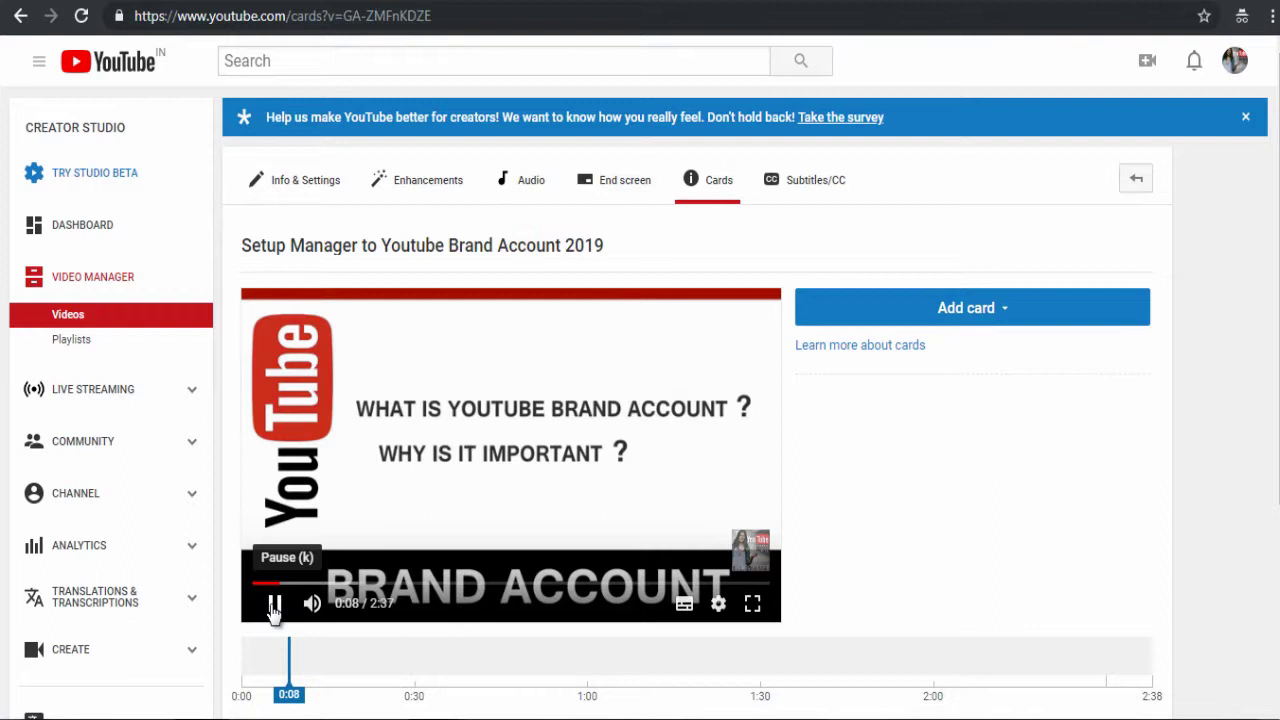
click(274, 606)
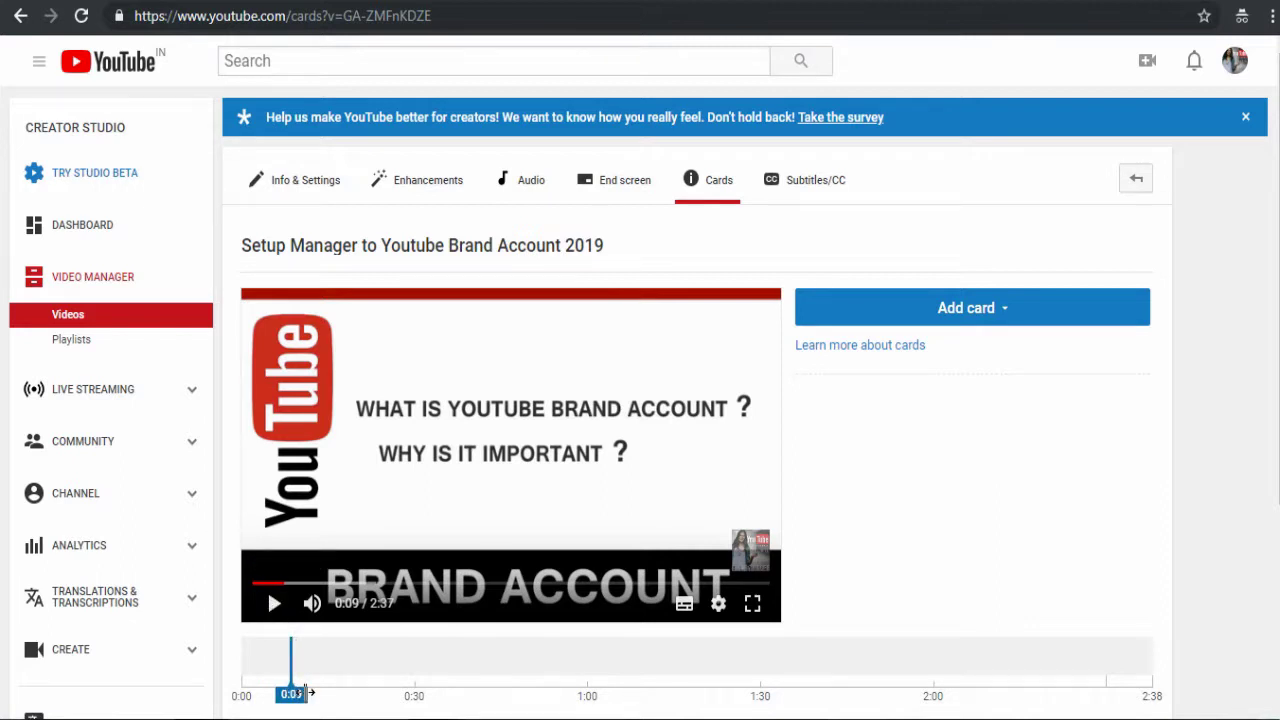
drag(305, 692, 417, 690)
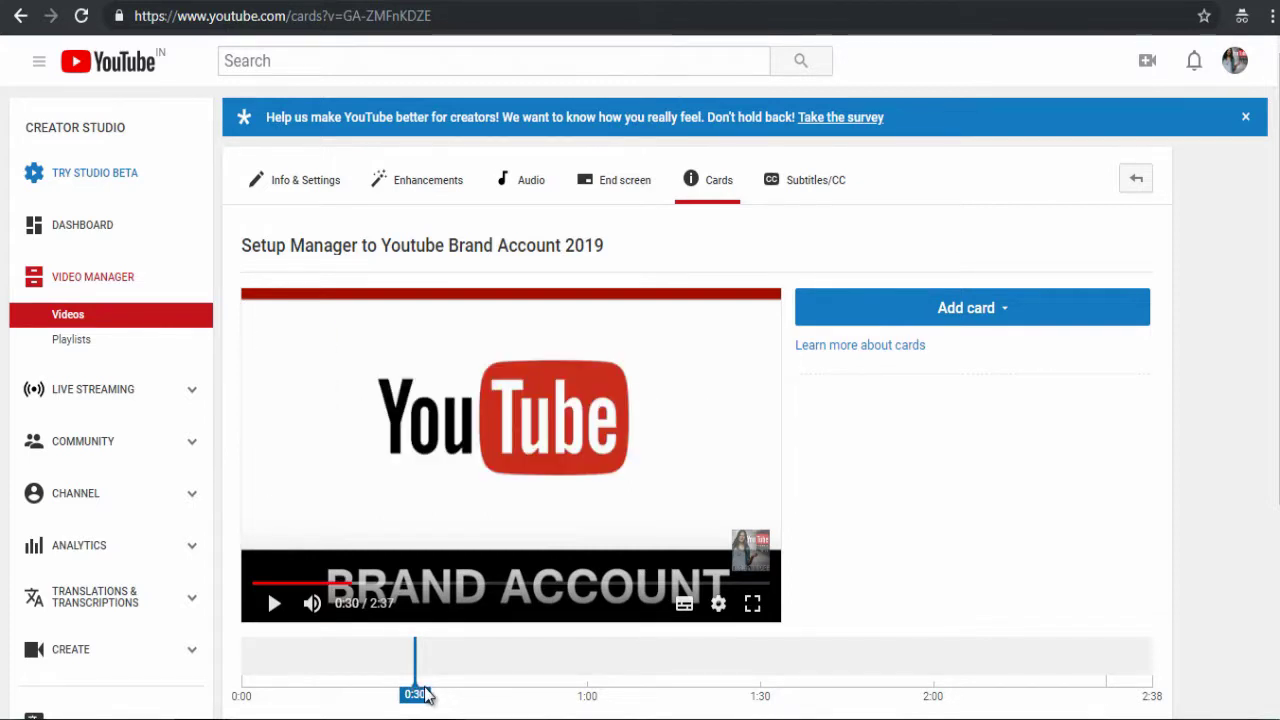
Start a Video or Playlist card and select the 'How to schedule YouTube video' upload
click(1001, 318)
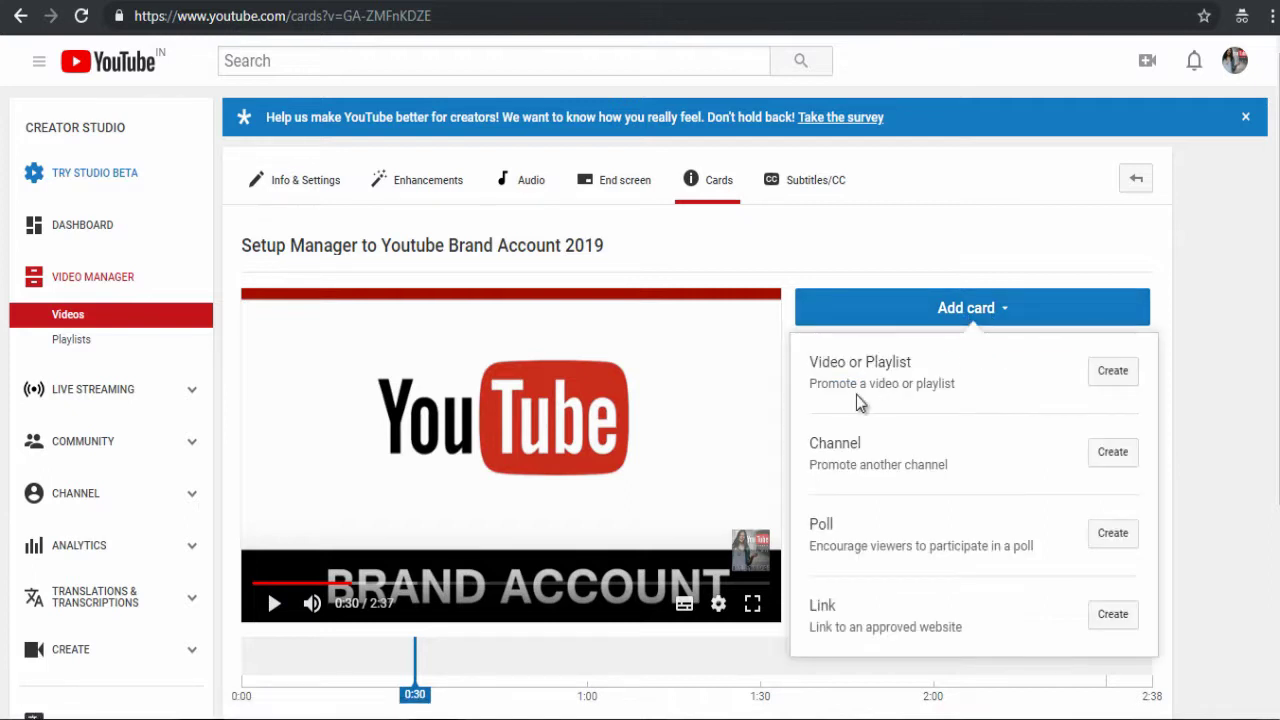
click(1110, 378)
mouse_move(877, 293)
mouse_down()
mouse_move(877, 307)
mouse_move(877, 292)
mouse_up()
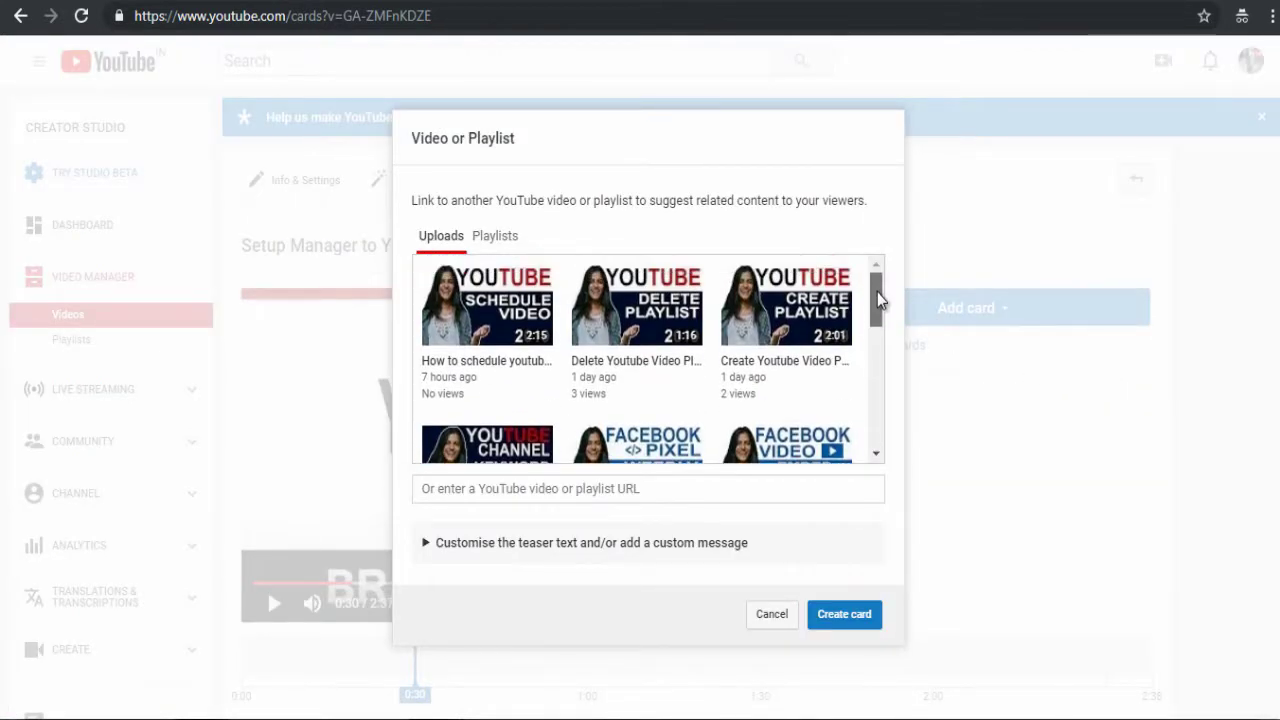
click(500, 240)
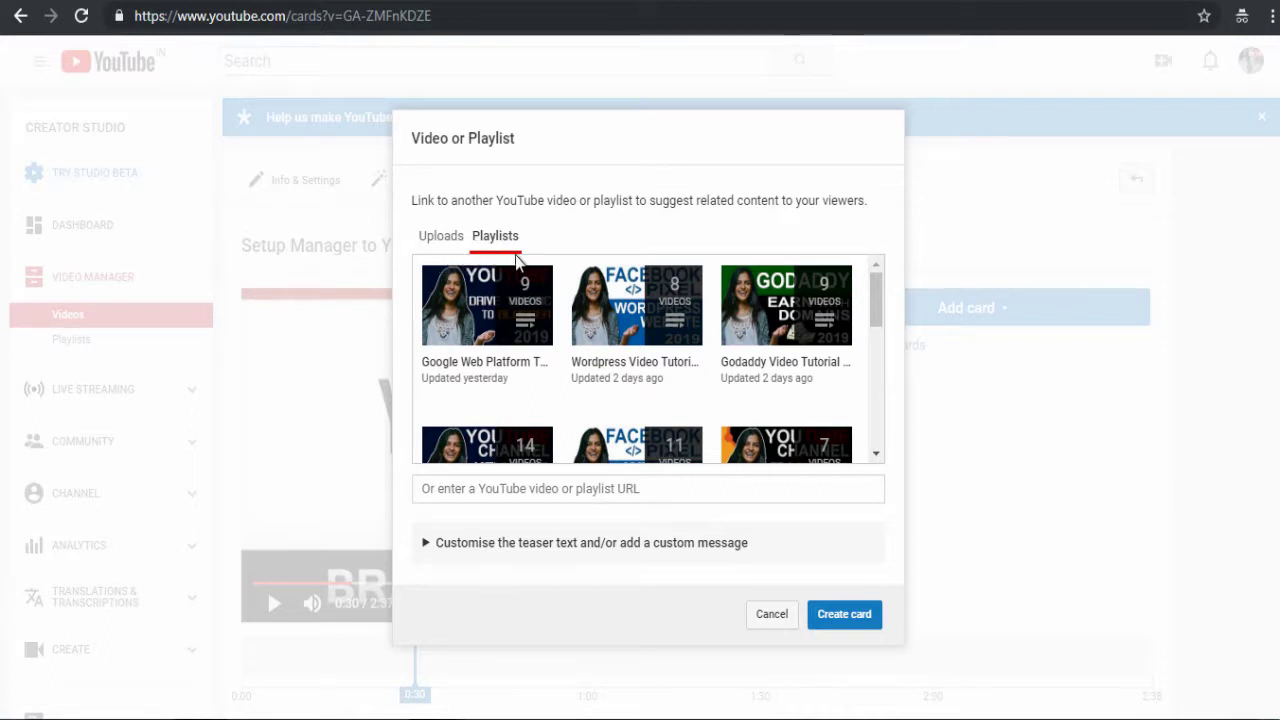
click(441, 240)
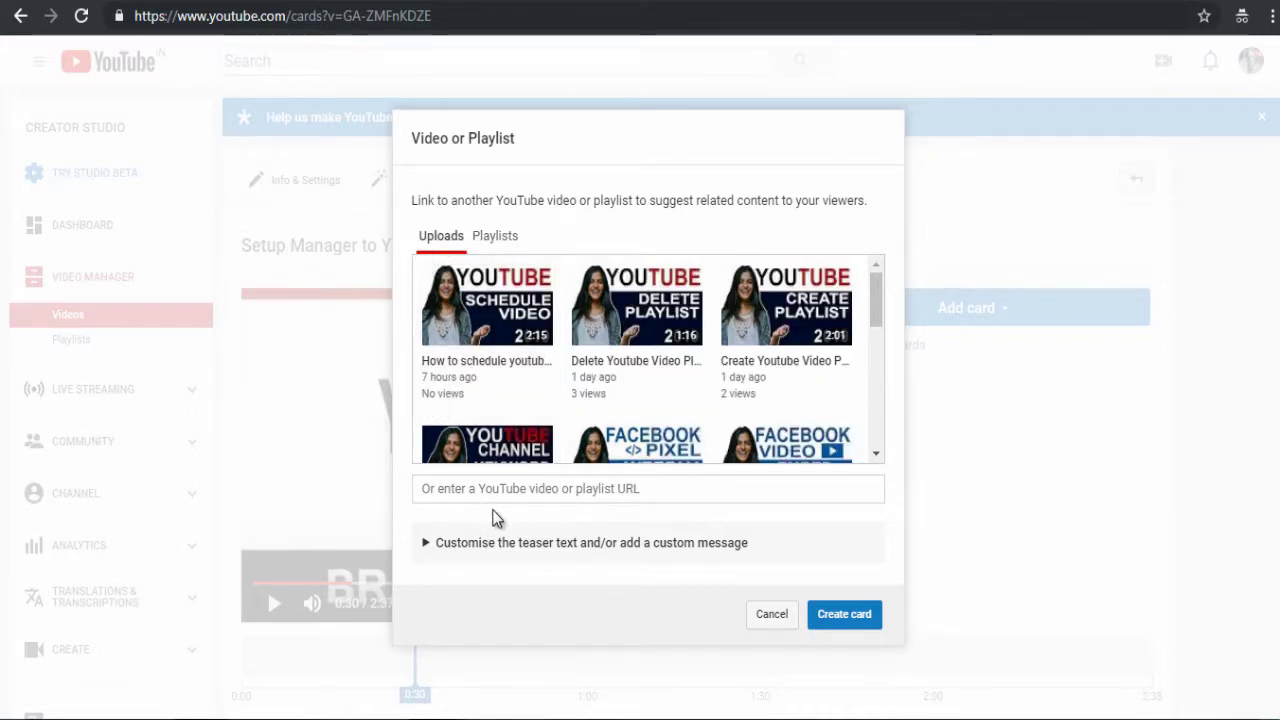
click(428, 487)
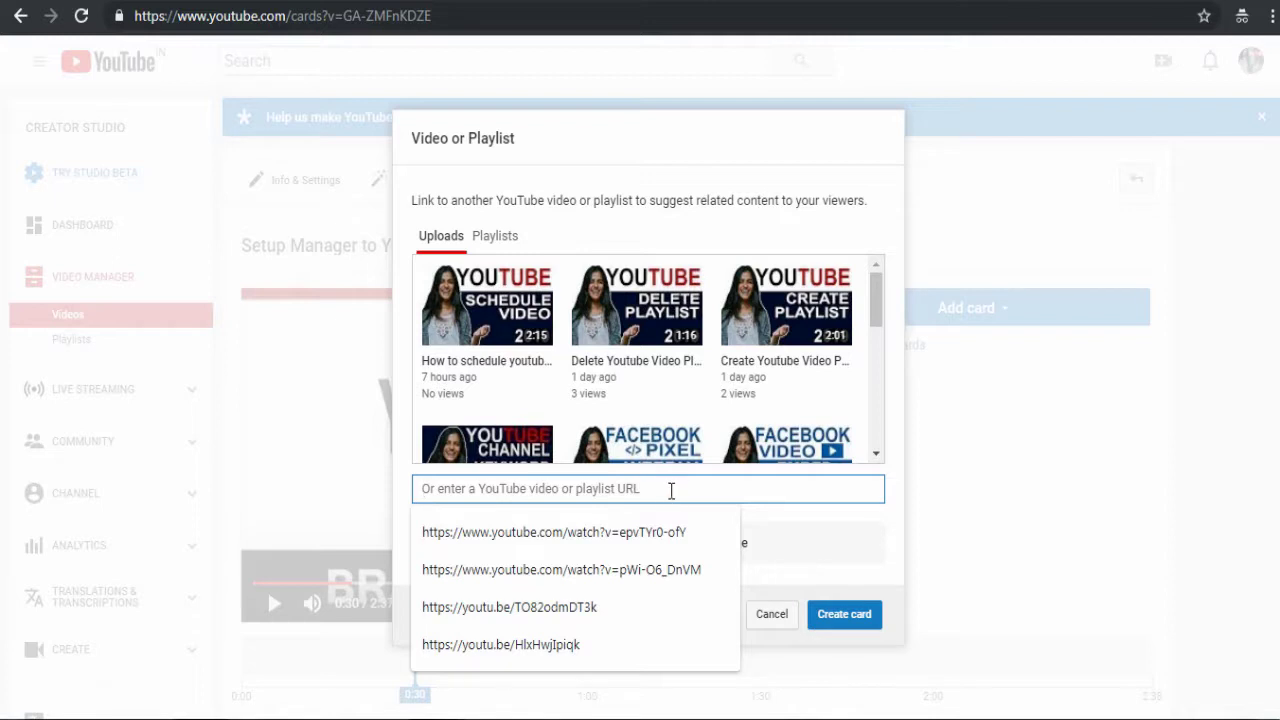
click(497, 314)
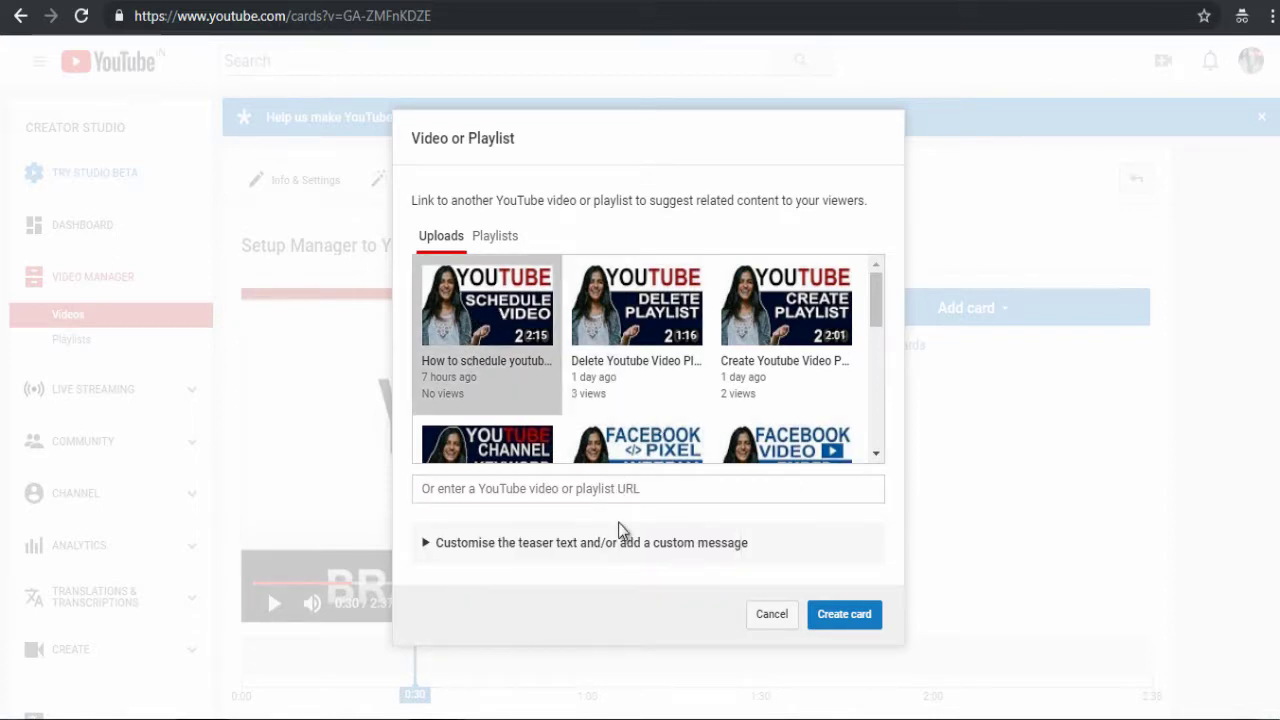
Give the video card teaser text 'Youtube Schedule Video' and create it
click(429, 542)
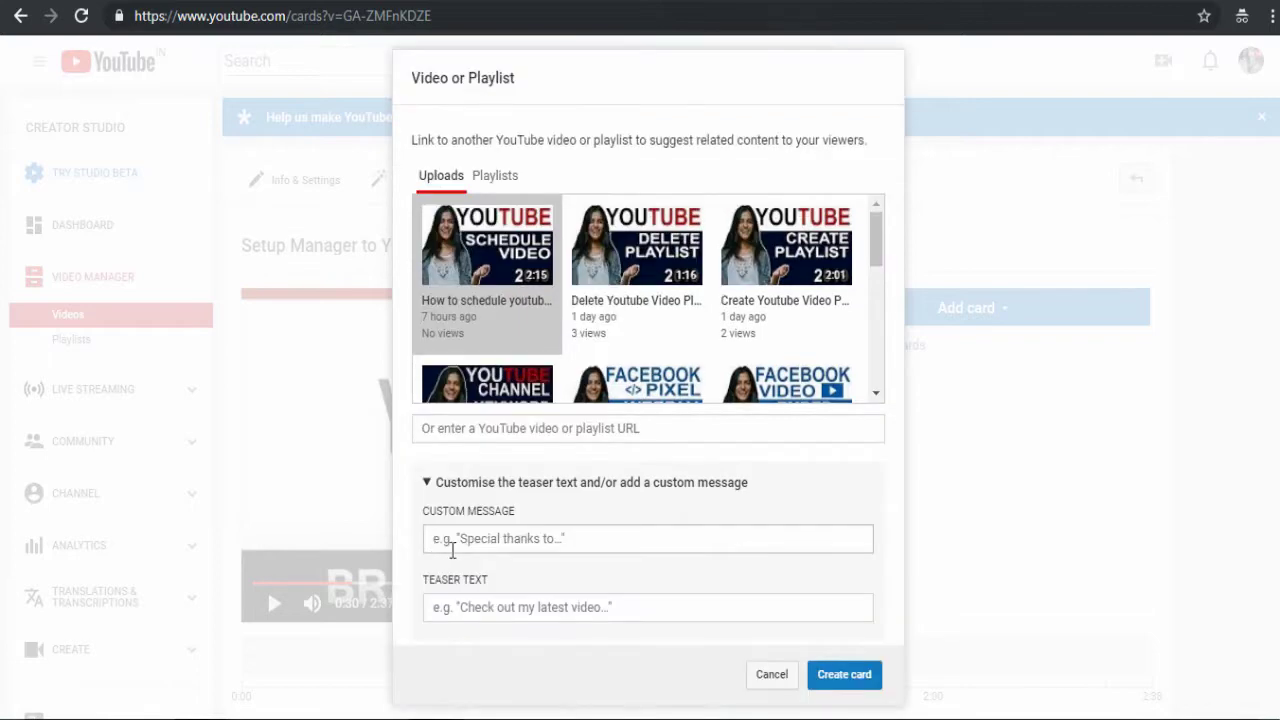
click(513, 607)
text(Youtube Schedule Video)
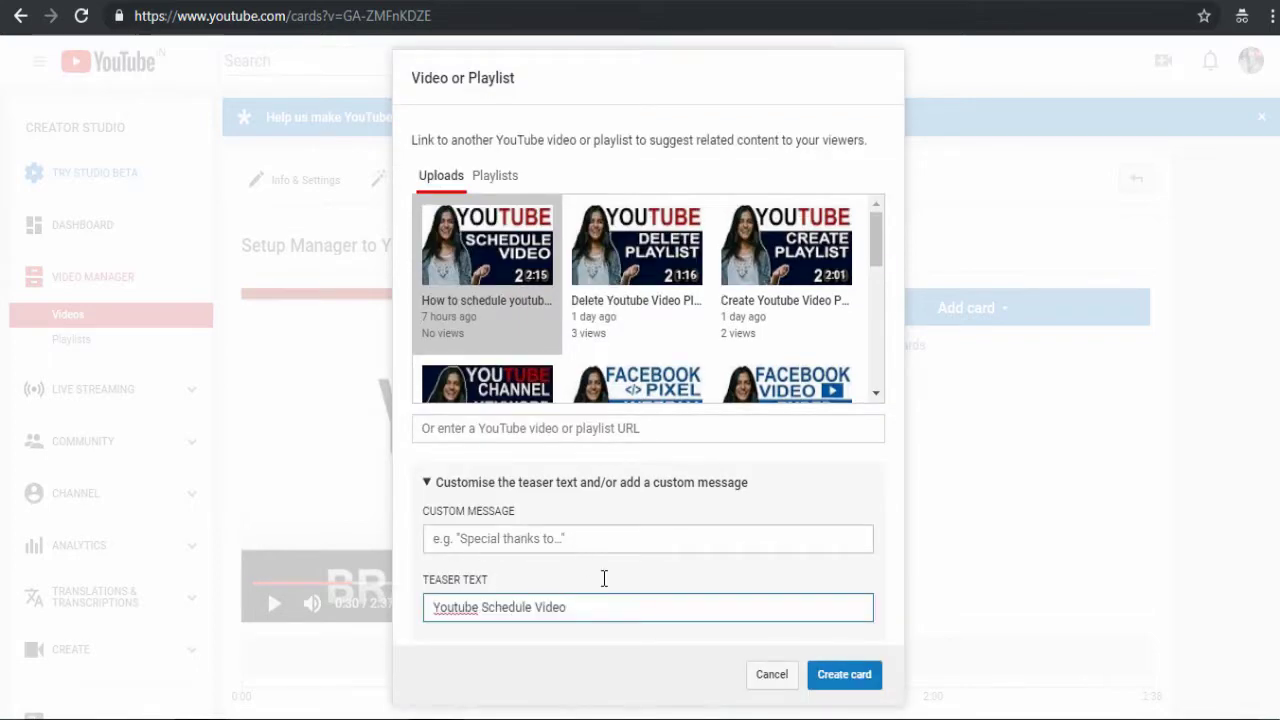
click(836, 680)
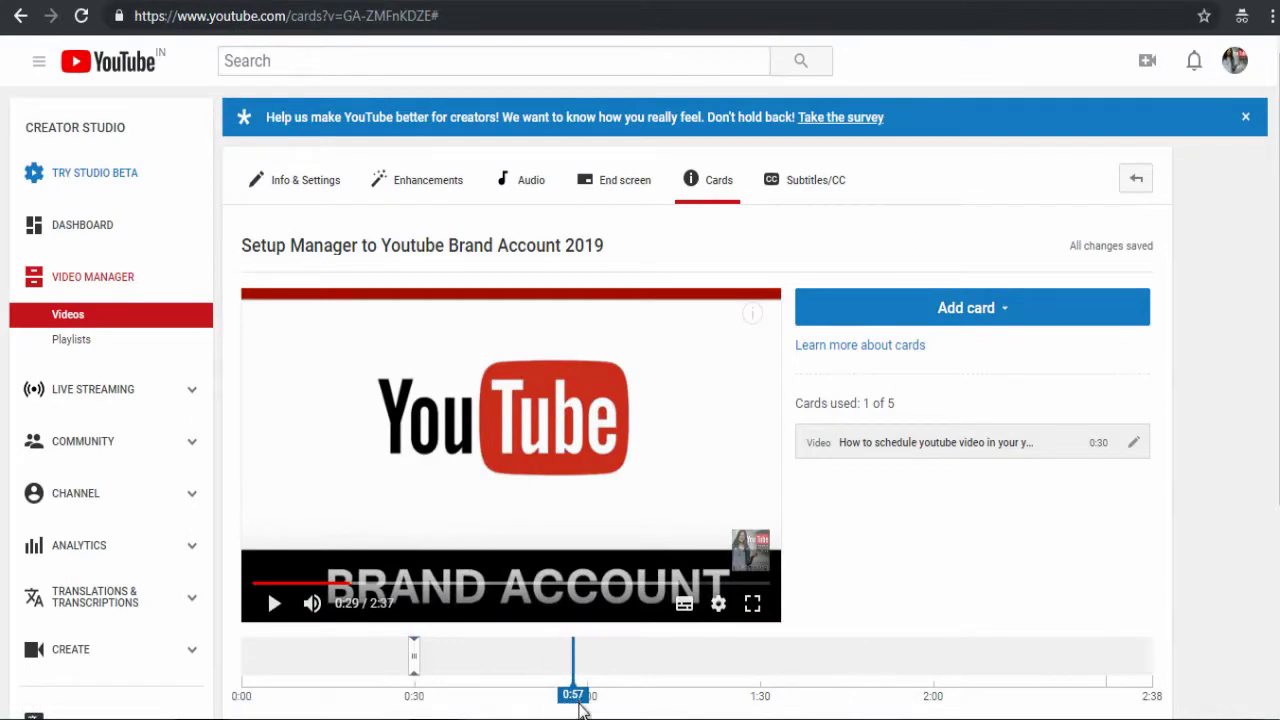
At 1:00, create a channel card with the pasted Xpo Tube URL and message 'XpoTube - Youtube Channel'
drag(580, 706, 588, 700)
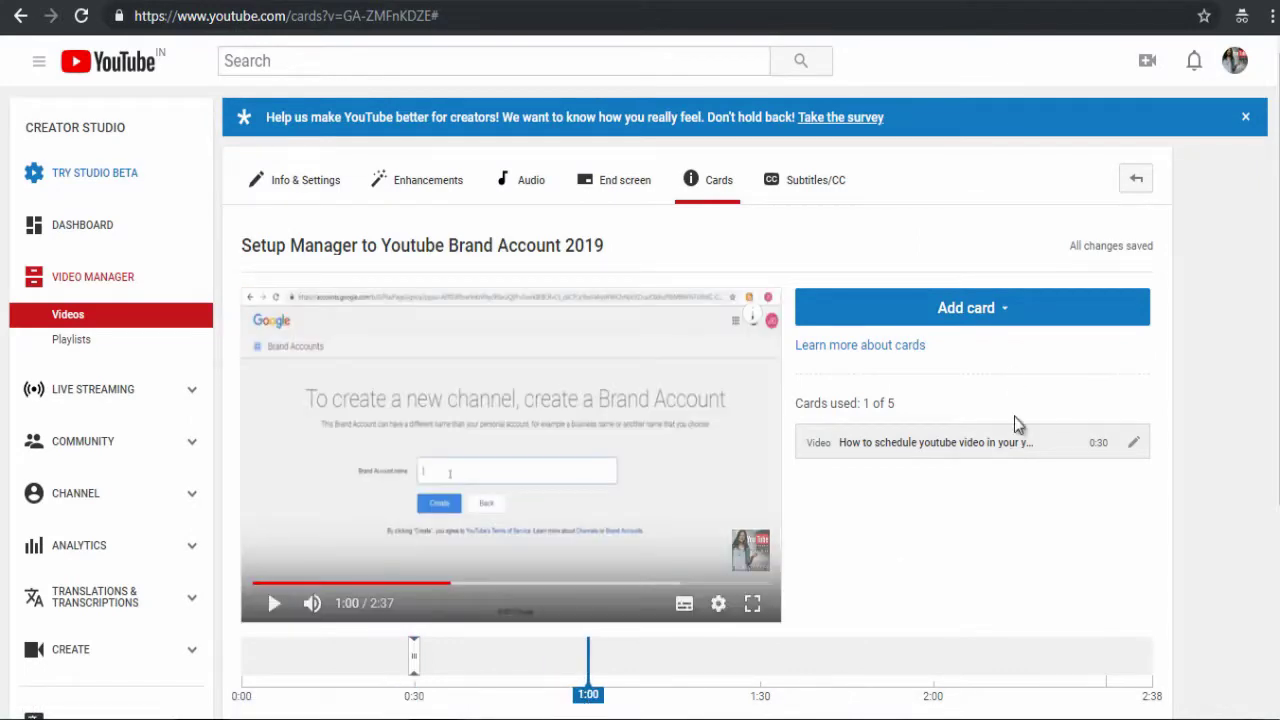
click(1000, 312)
click(1073, 458)
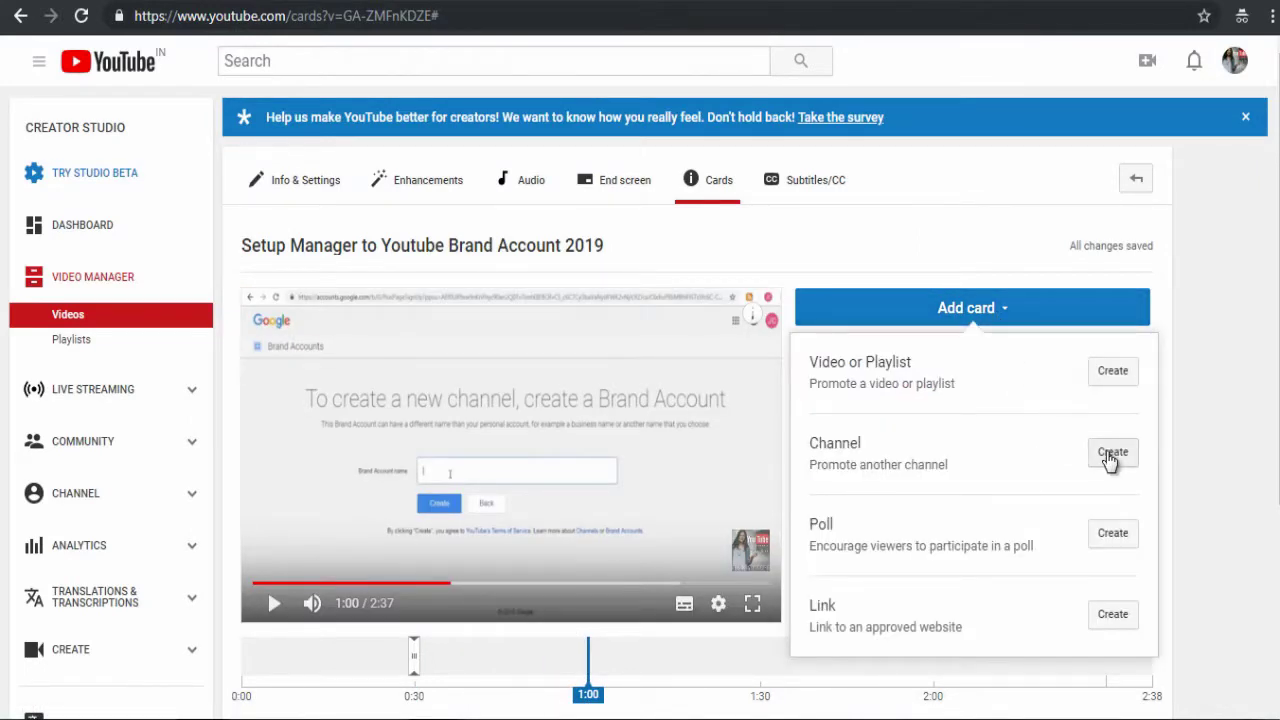
click(1111, 455)
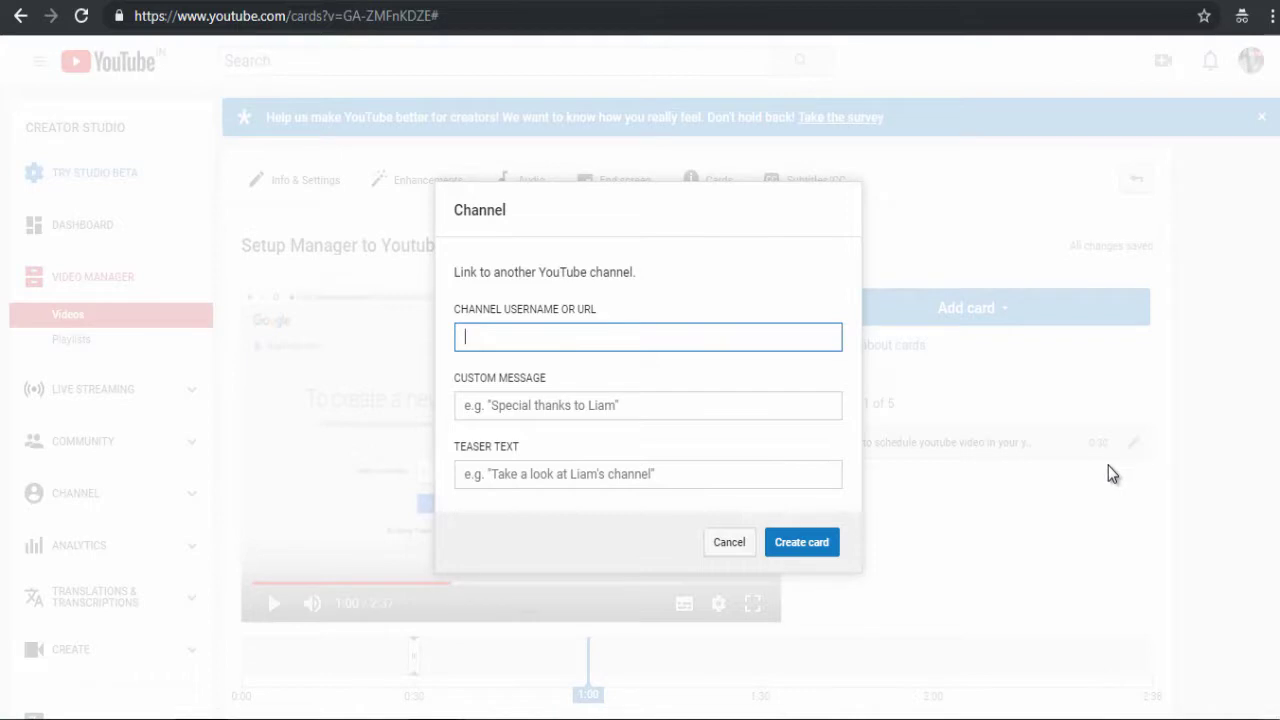
text(https://www.youtube.com/channel/UCXXsi7tHPDmSglT22bAqI7Q)
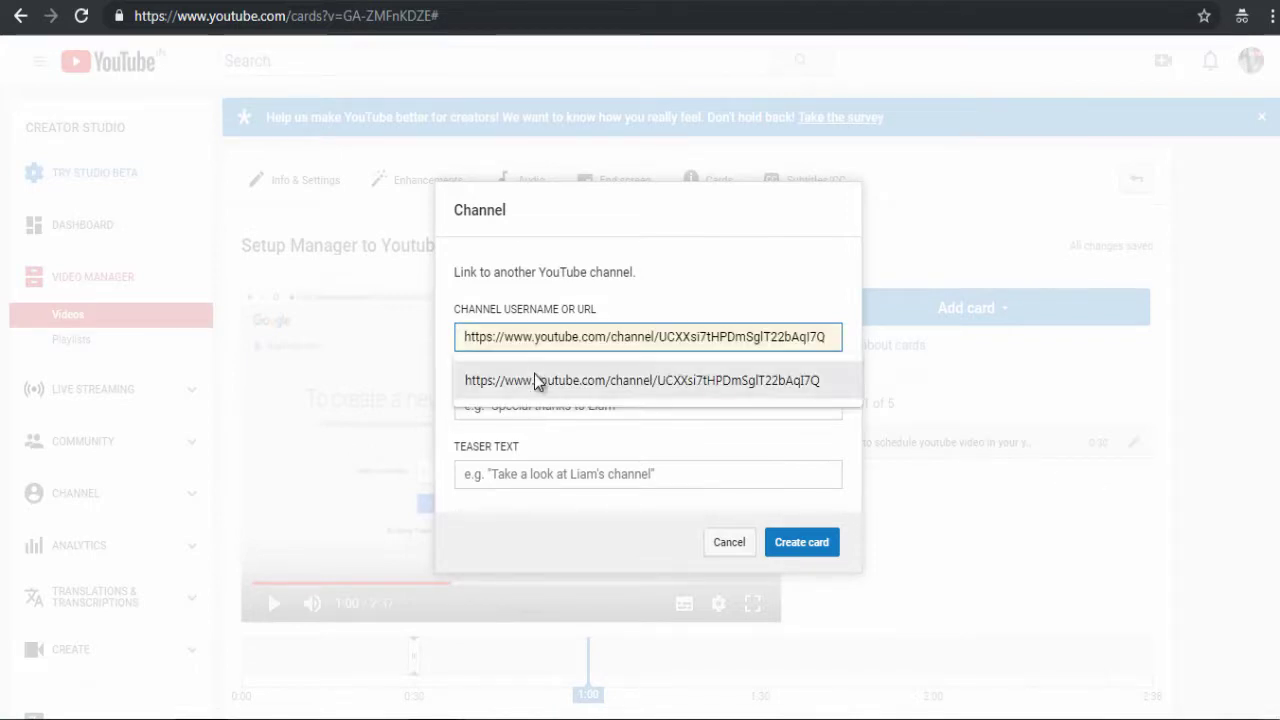
click(538, 382)
click(508, 410)
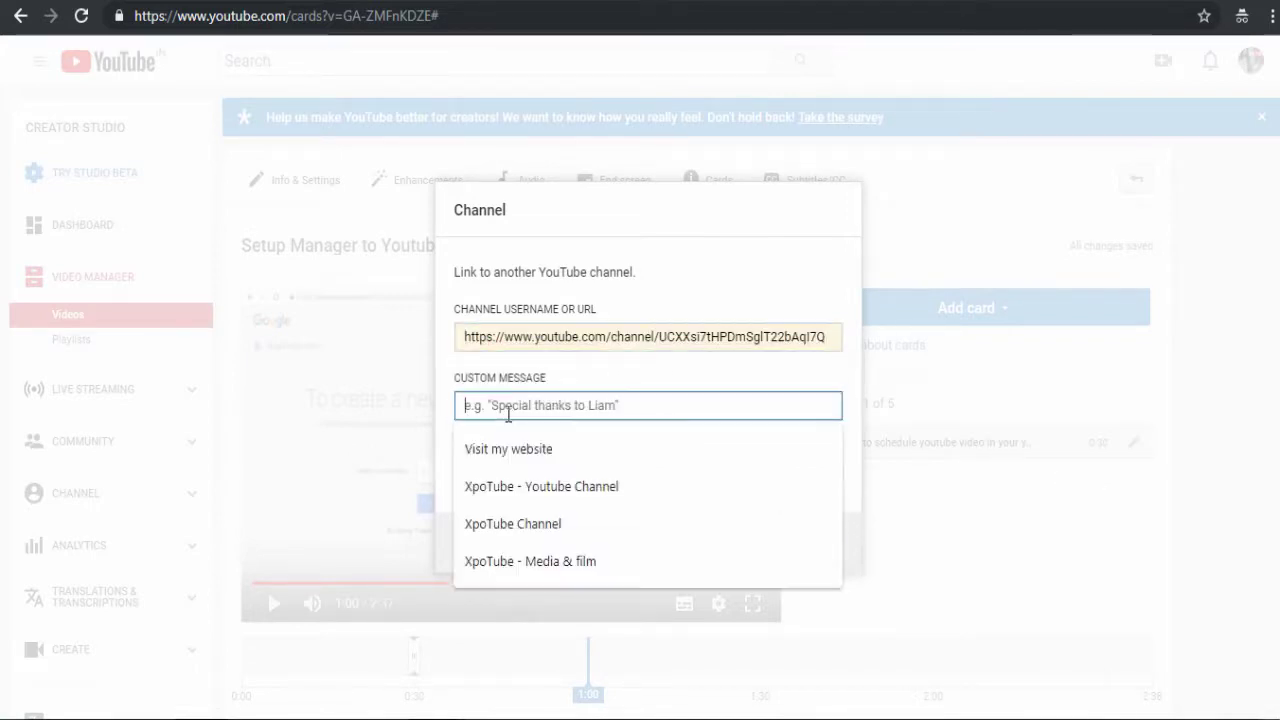
text(XpoTube - Youtube Channel)
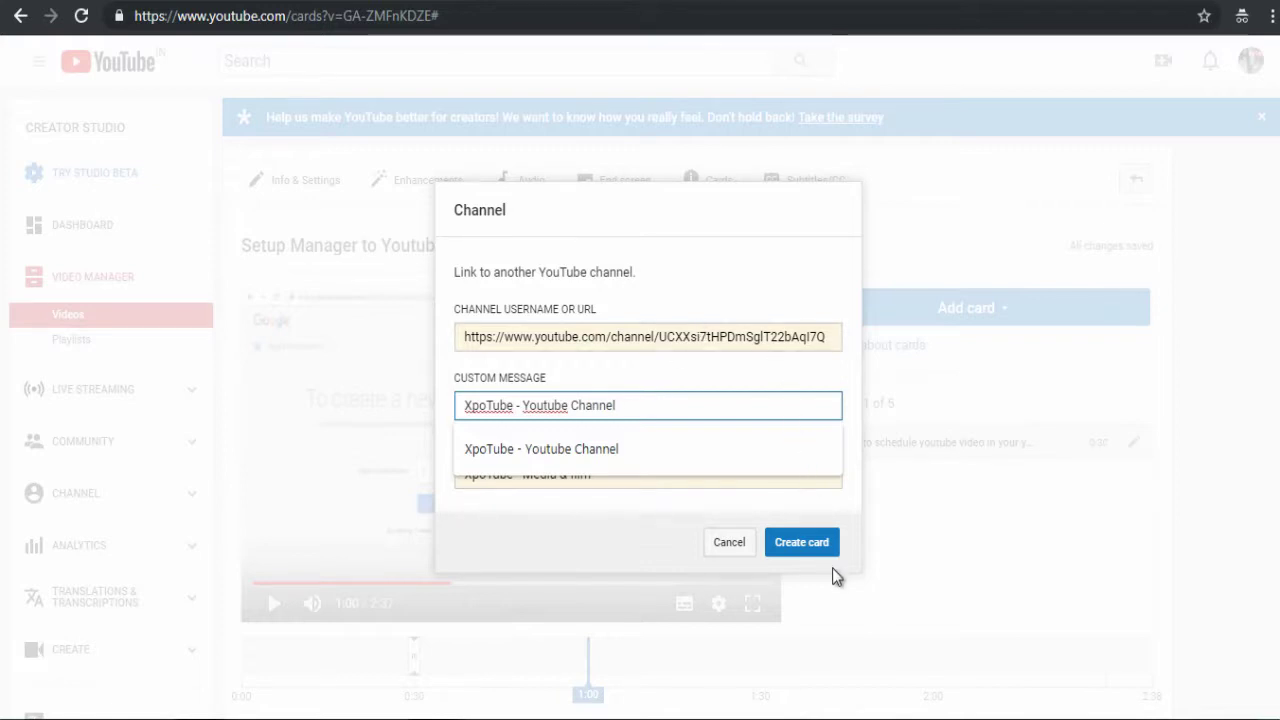
click(830, 556)
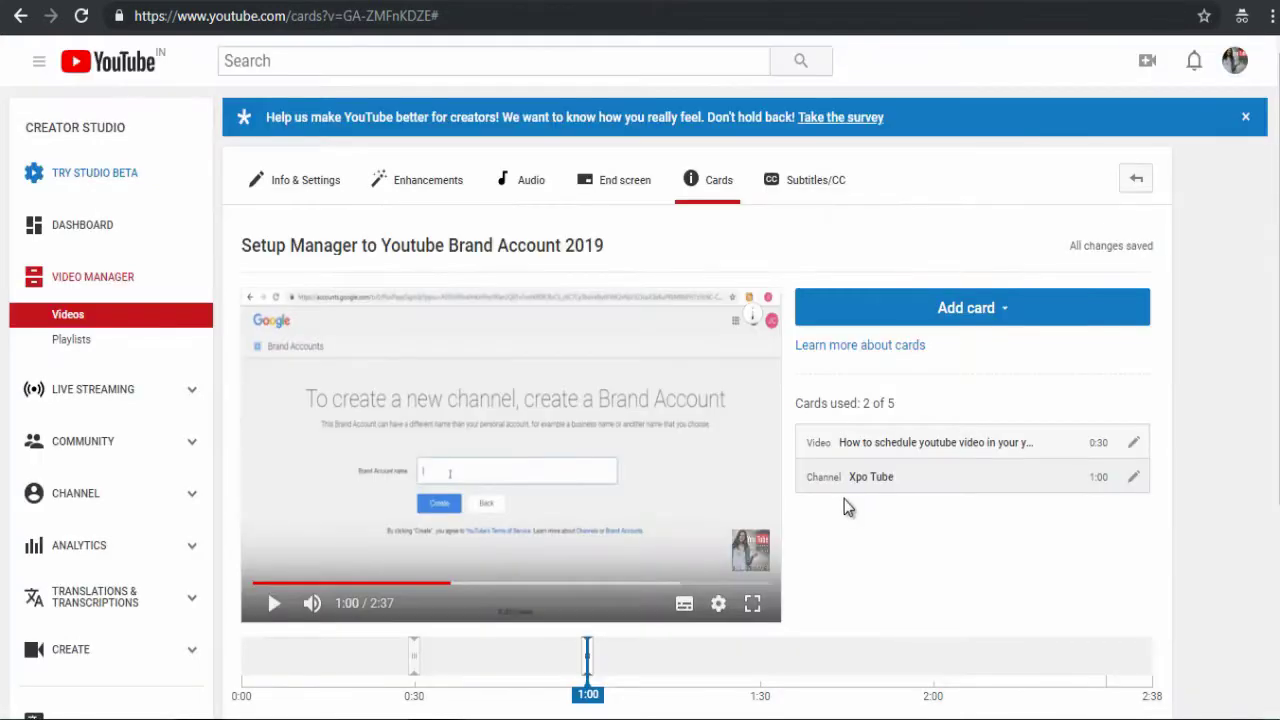
At 1:30, start a poll card asking what kind of video viewers watch
drag(588, 697, 762, 694)
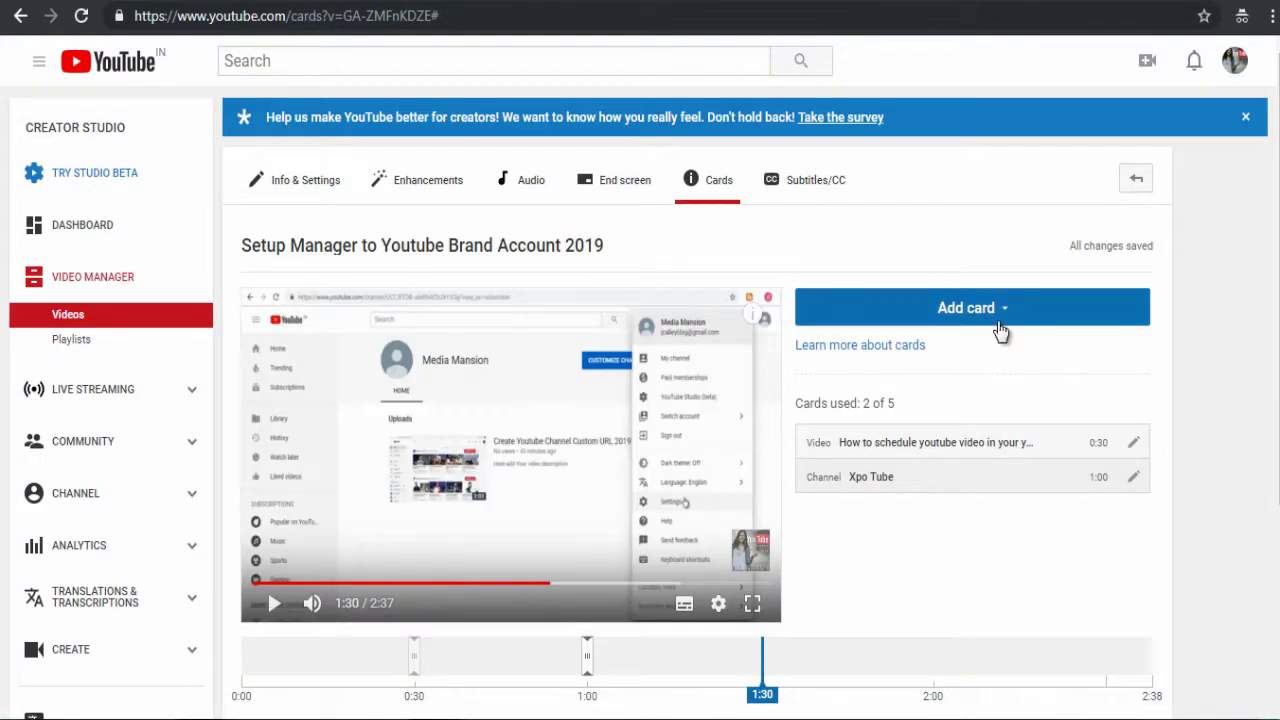
click(1005, 312)
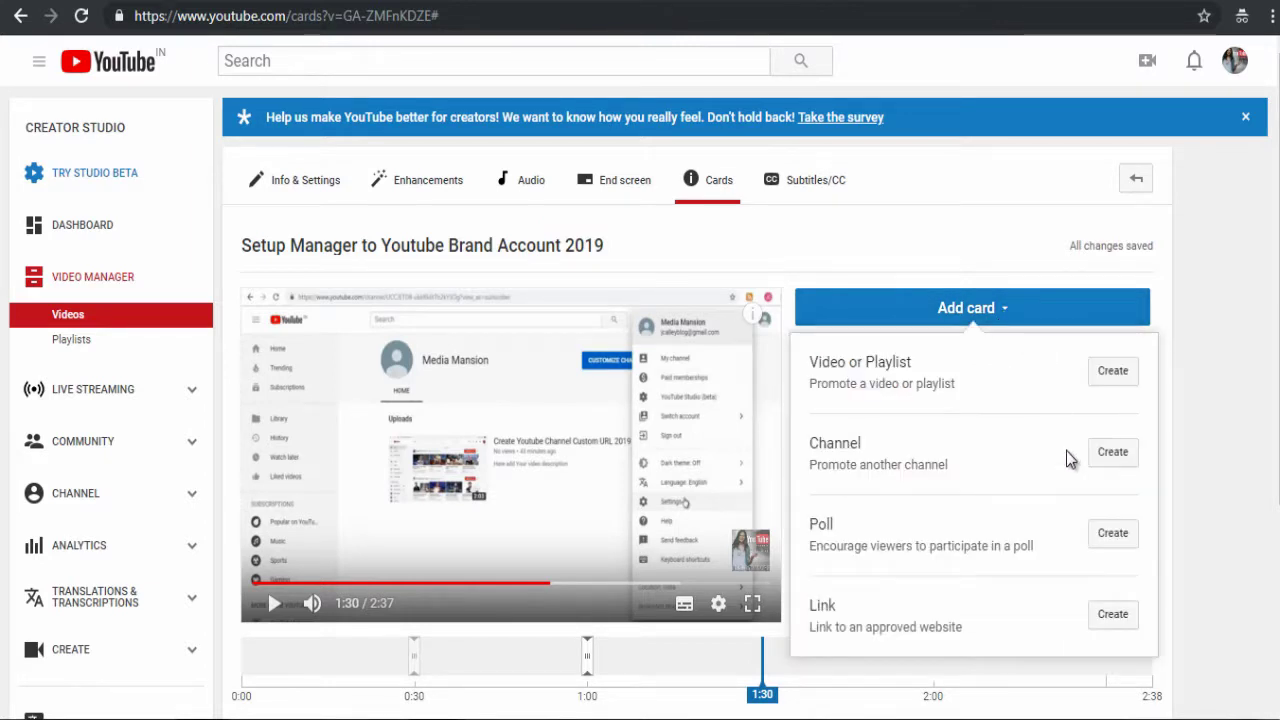
click(1112, 534)
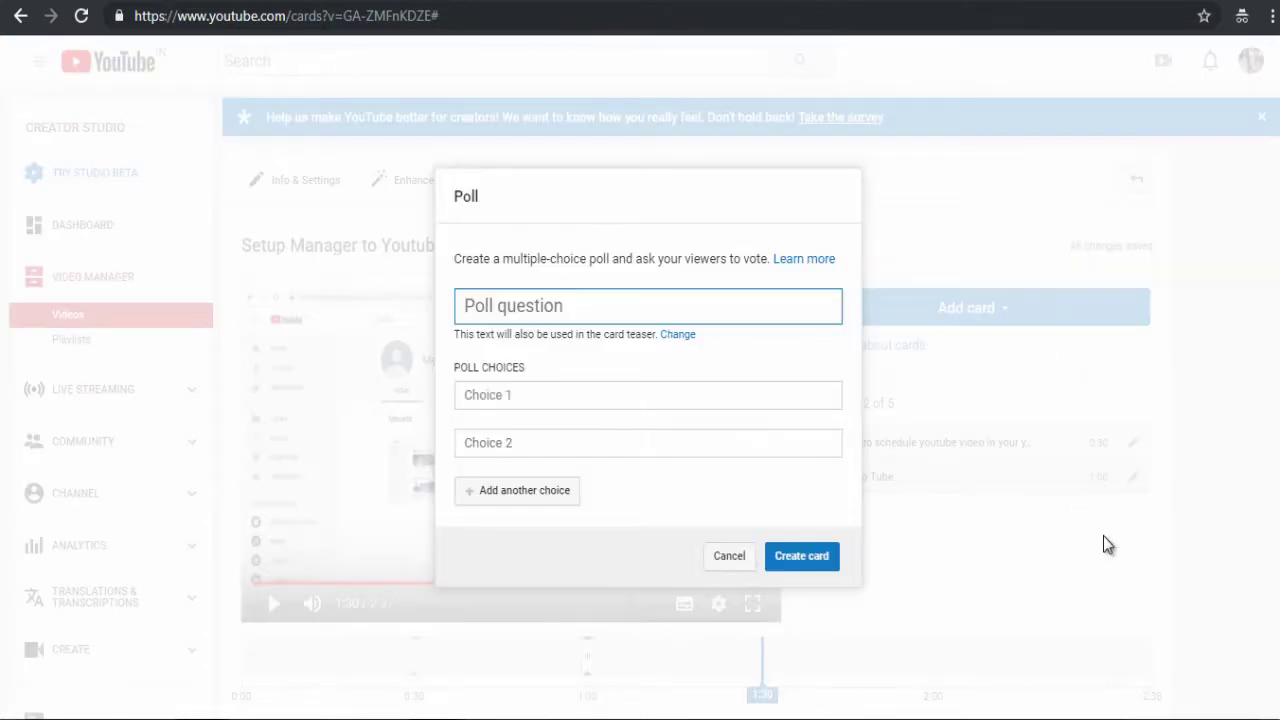
click(628, 306)
click(630, 354)
text(?)
click(550, 395)
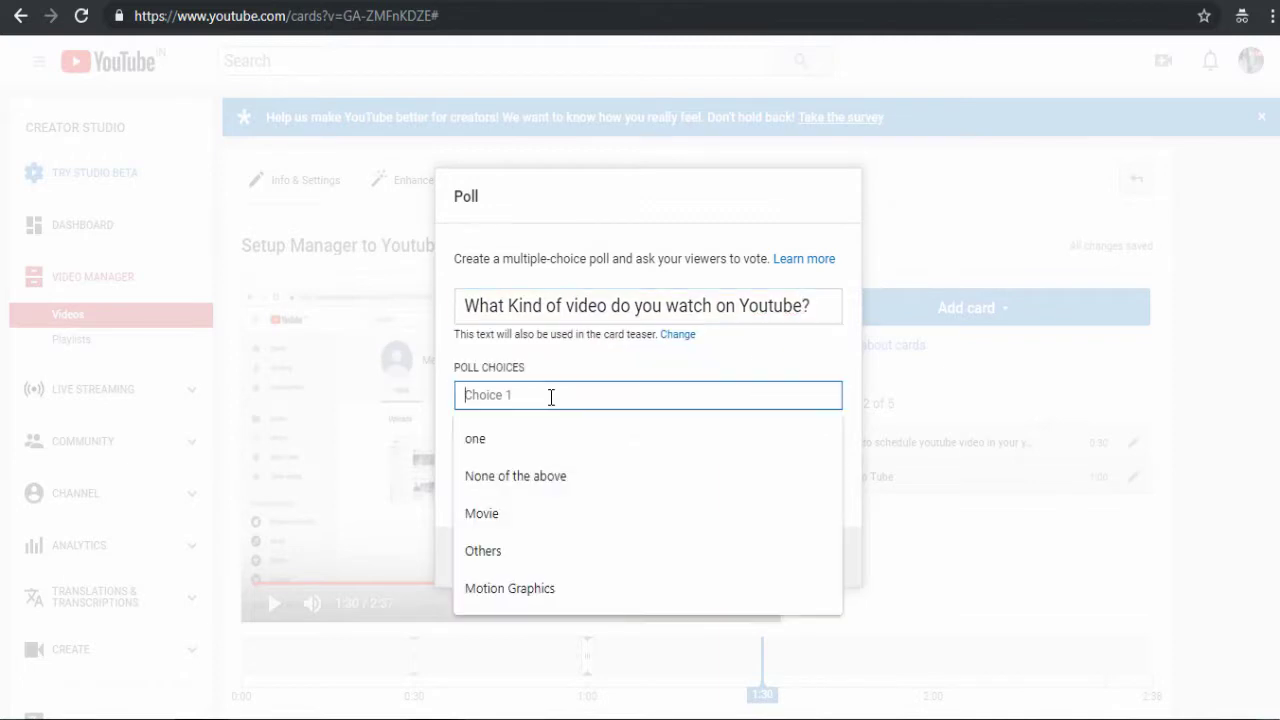
Fill five poll choices including Motion Graphics, DIY, Social media and Others, and create the card
click(533, 588)
click(510, 561)
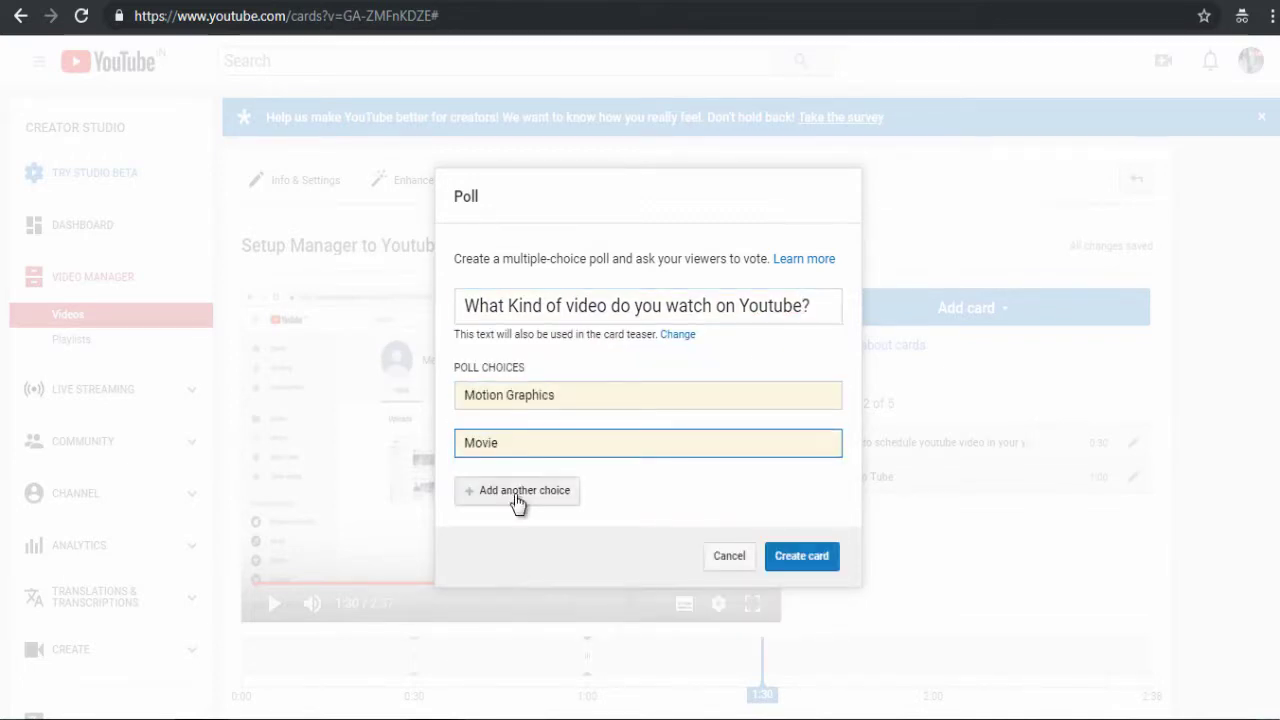
click(517, 502)
text(DIY)
click(517, 518)
text(Social media)
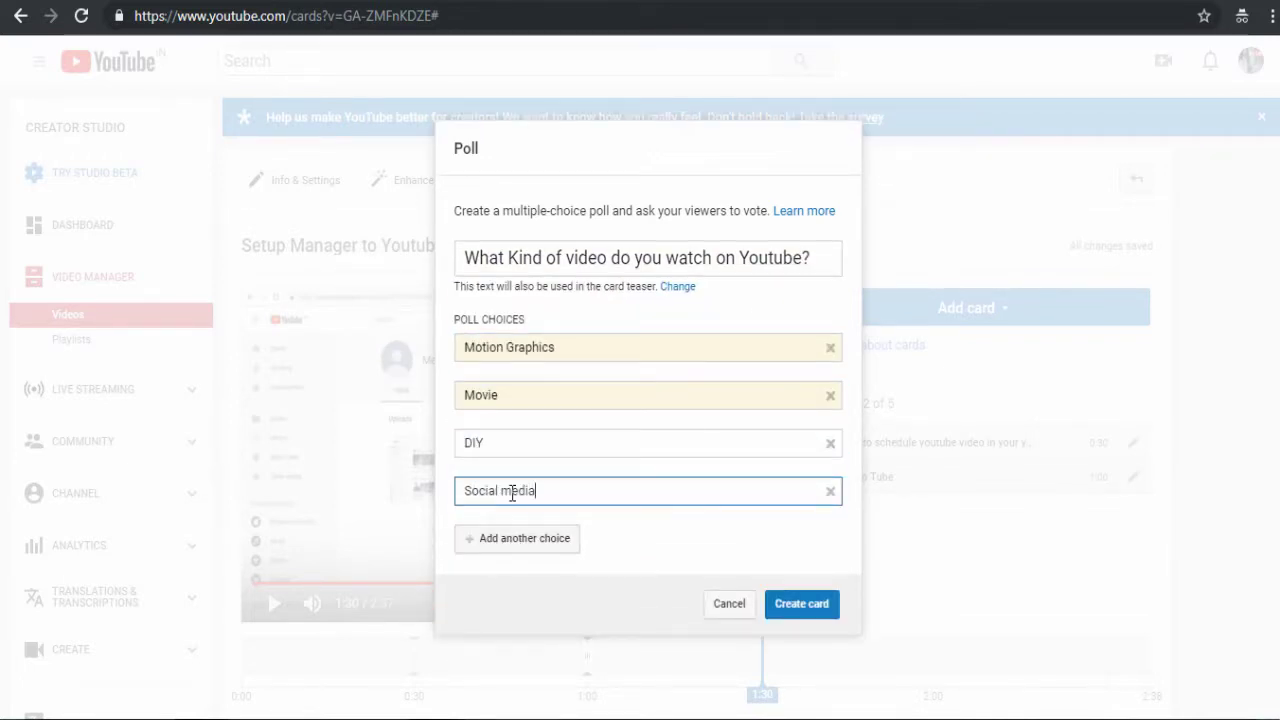
click(536, 545)
text(Others)
click(500, 570)
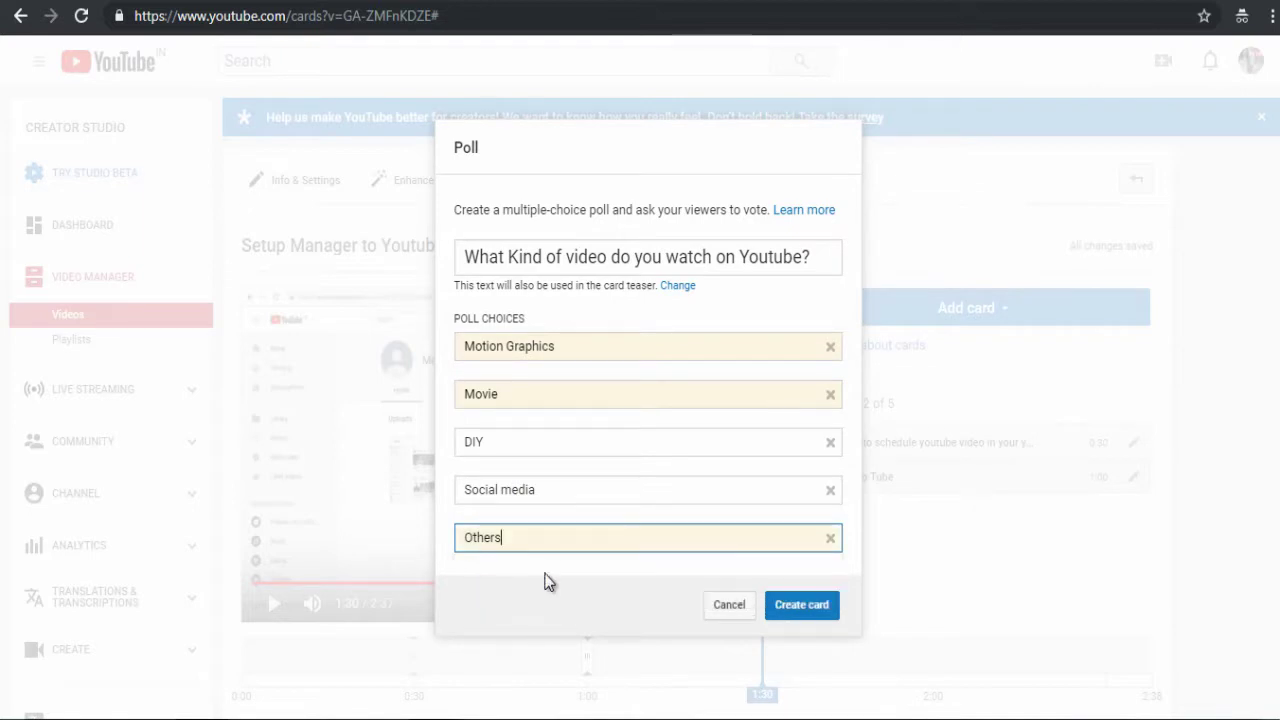
click(814, 605)
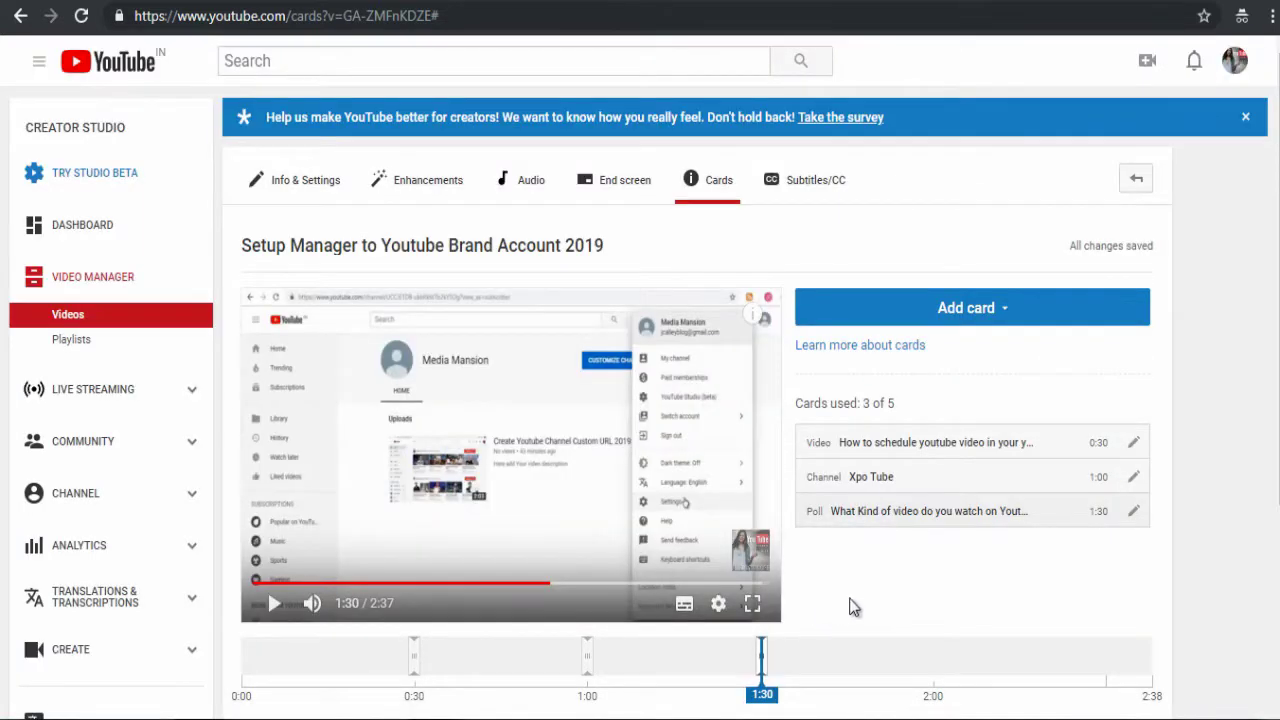
At 2:00, start a website link card targeting the associated site designopage.com
drag(766, 697, 933, 697)
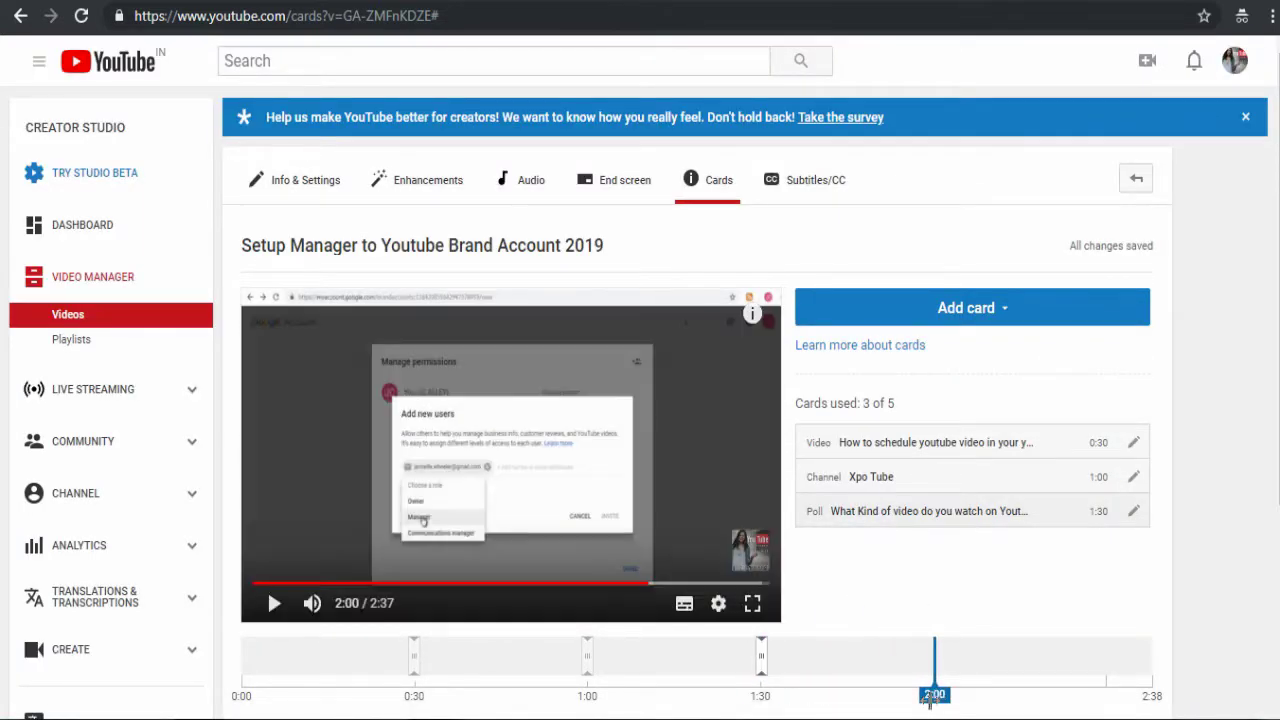
click(1008, 312)
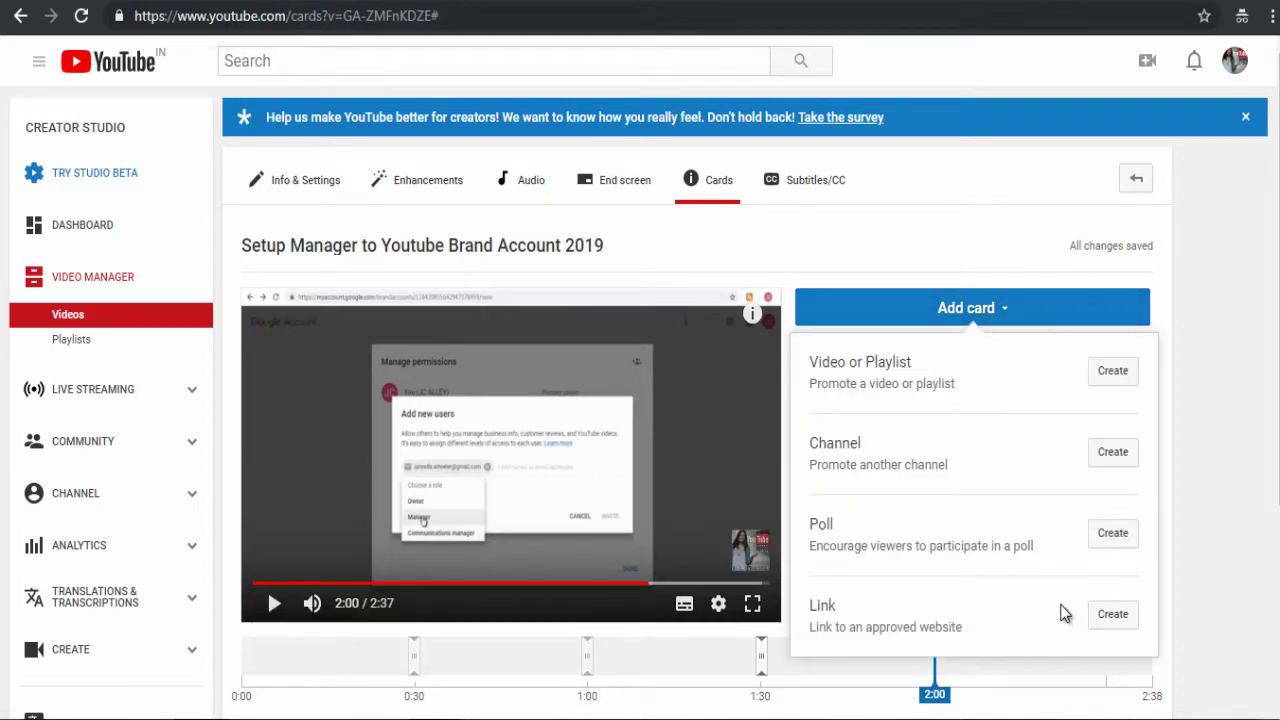
click(1116, 617)
click(470, 405)
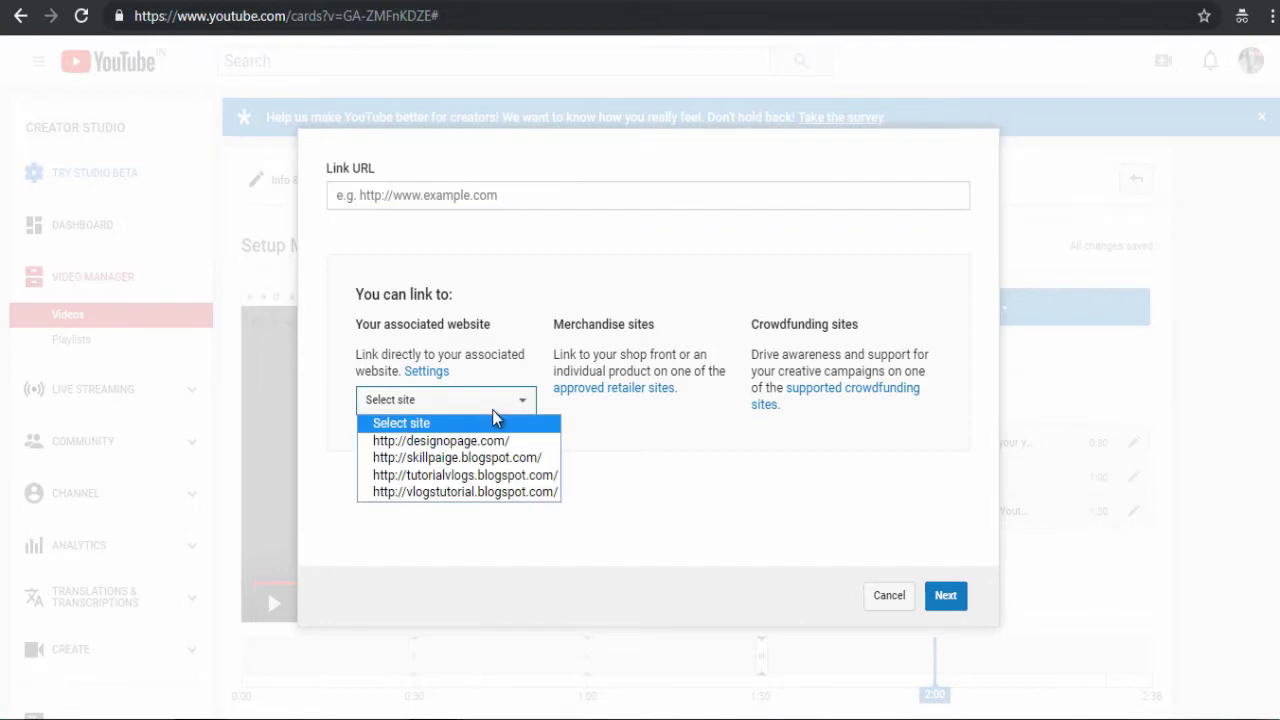
click(481, 442)
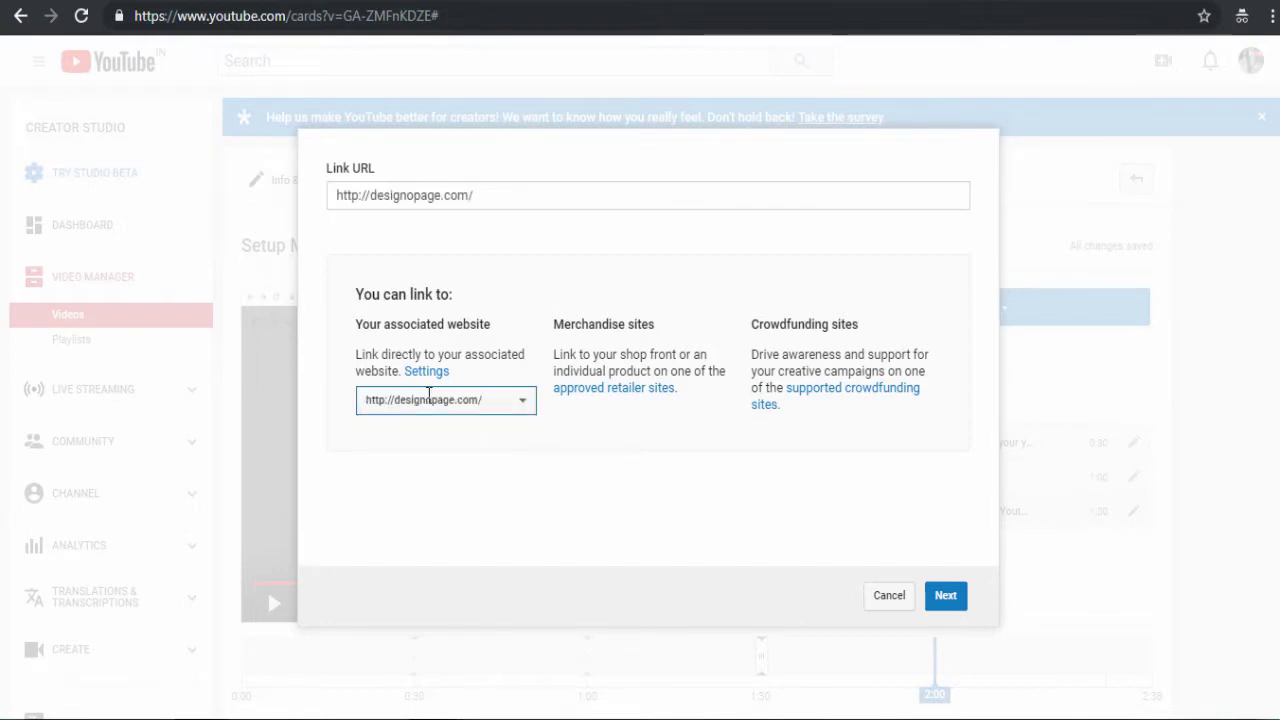
click(945, 597)
Title the link card DESIGNO PAGE with call to action 'Visit my website', and create it
double_click(340, 367)
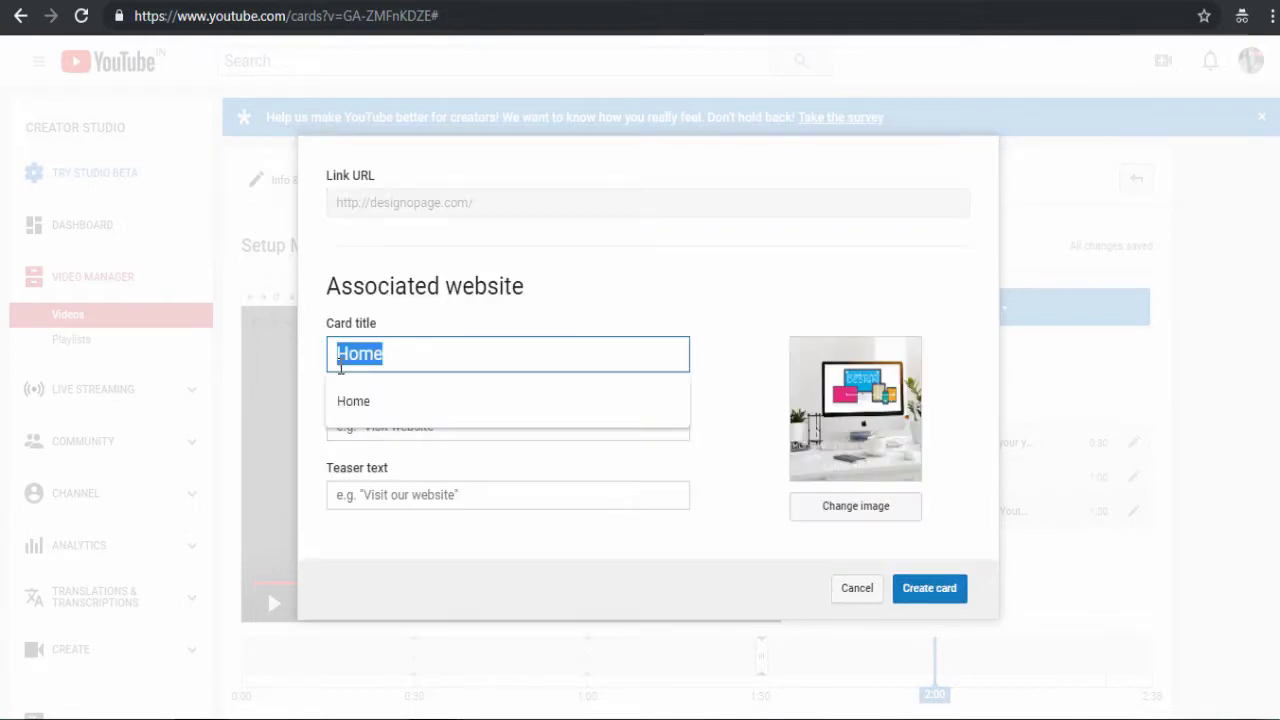
text(D)
click(400, 403)
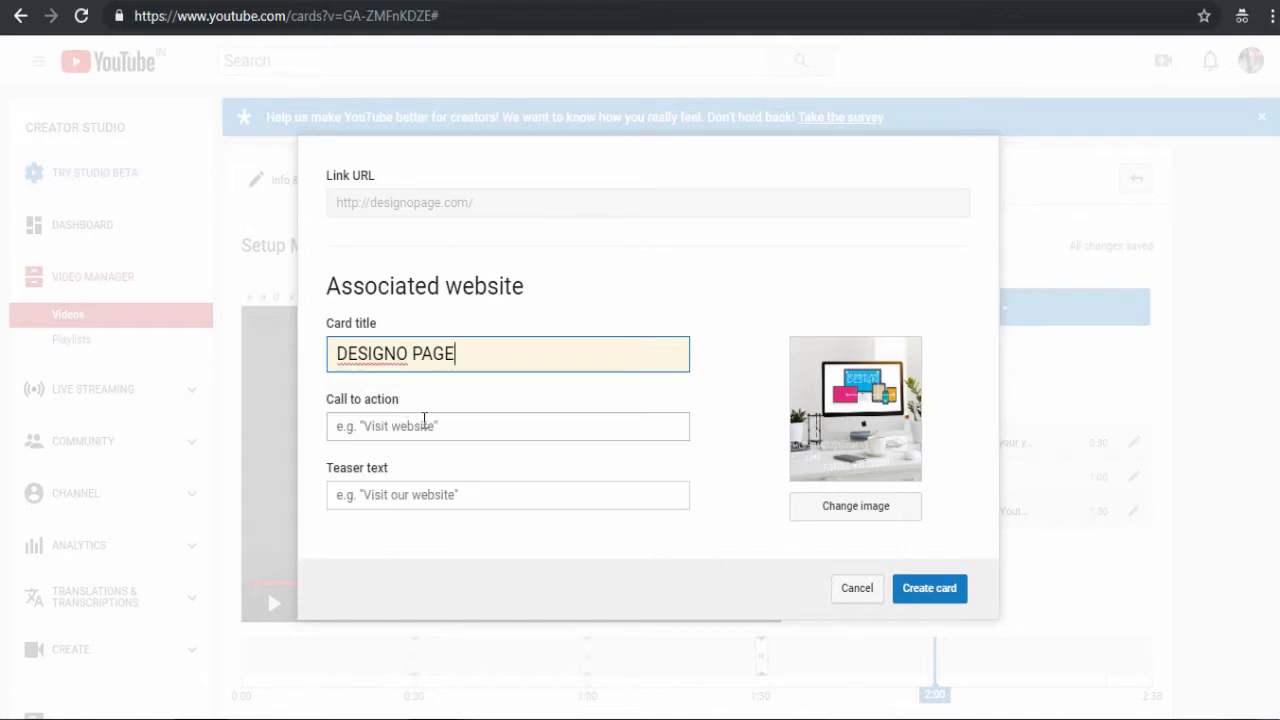
click(420, 426)
click(380, 469)
click(328, 492)
text(Learn More...)
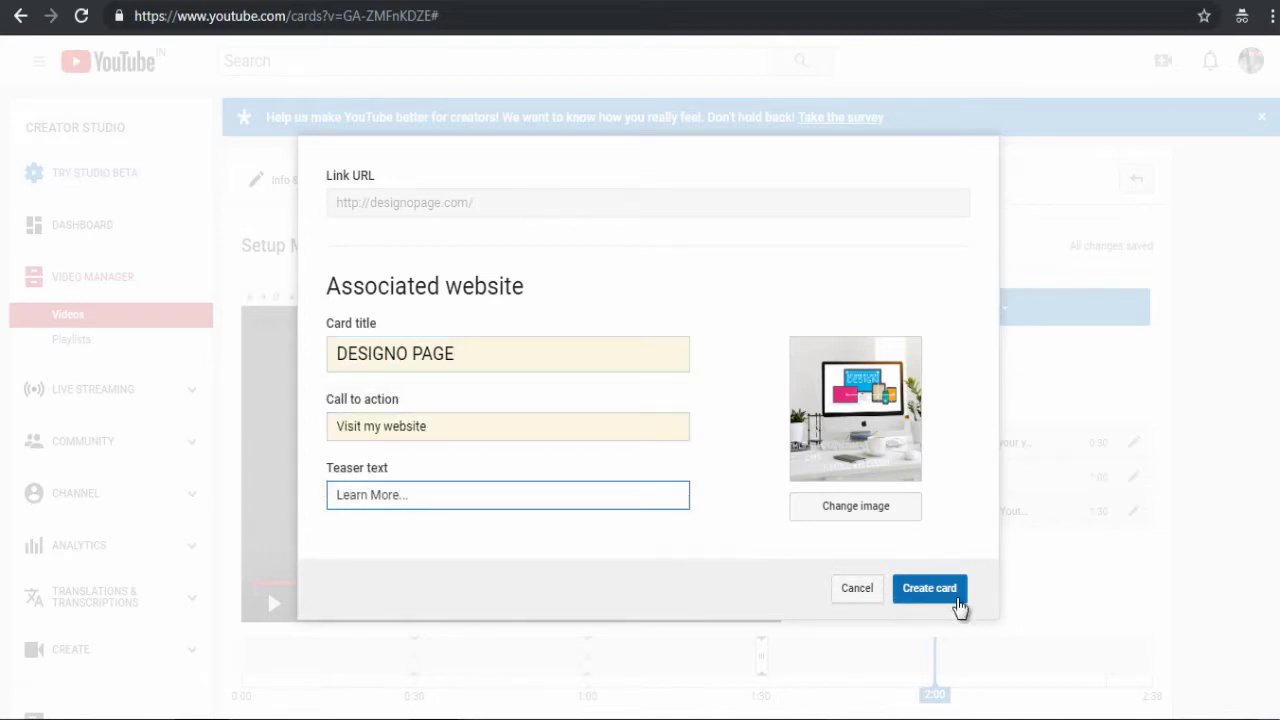
click(948, 600)
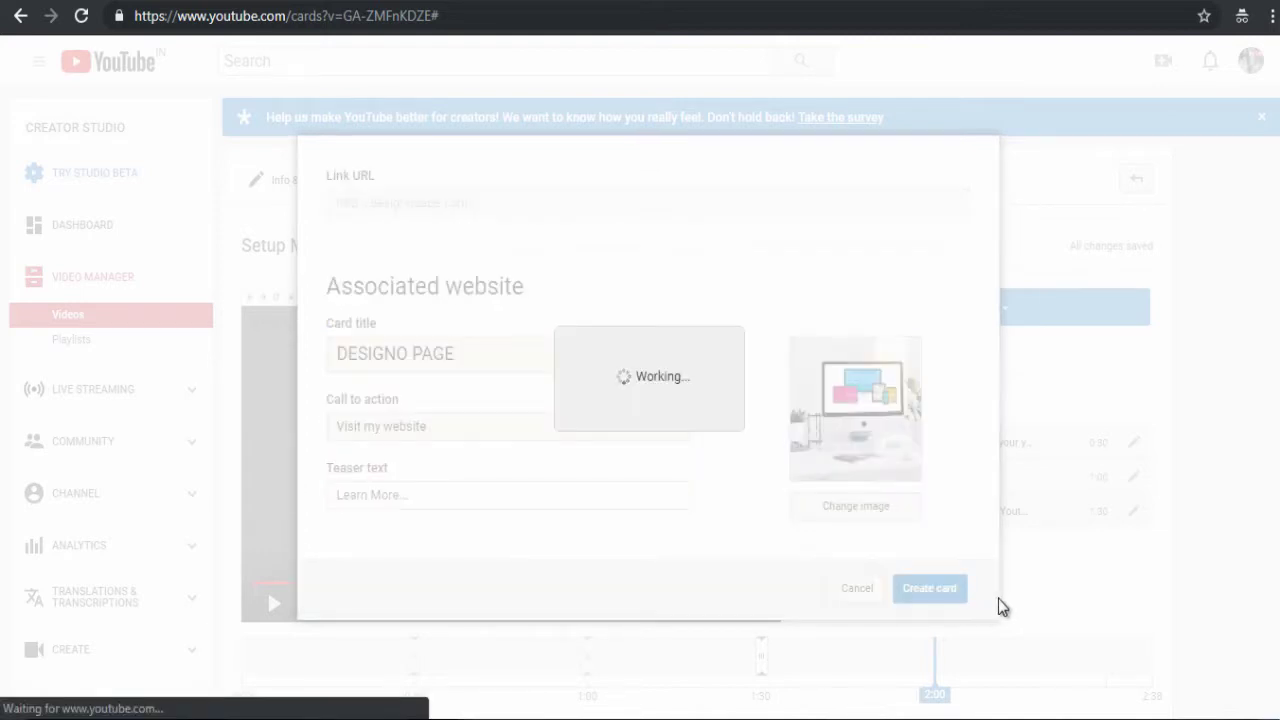
click(605, 690)
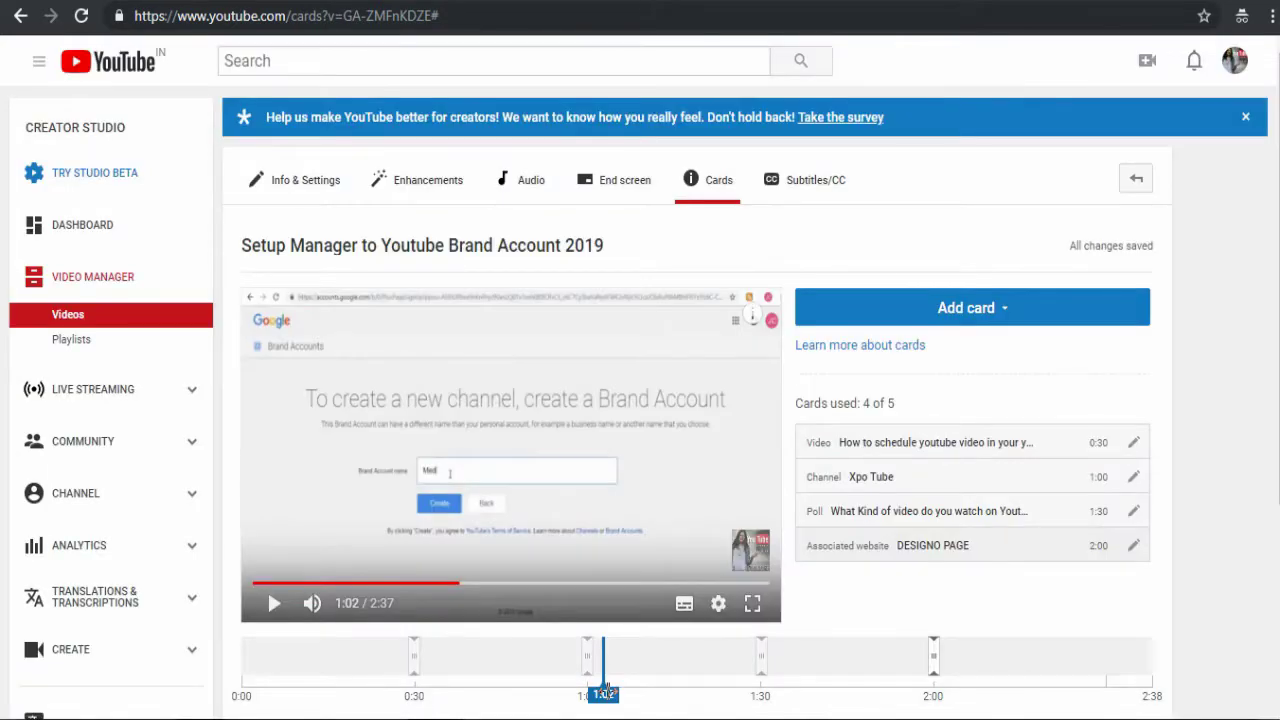
Open the preview's cards panel and scroll through the Xpo Tube, poll and DESIGNO PAGE cards
click(752, 321)
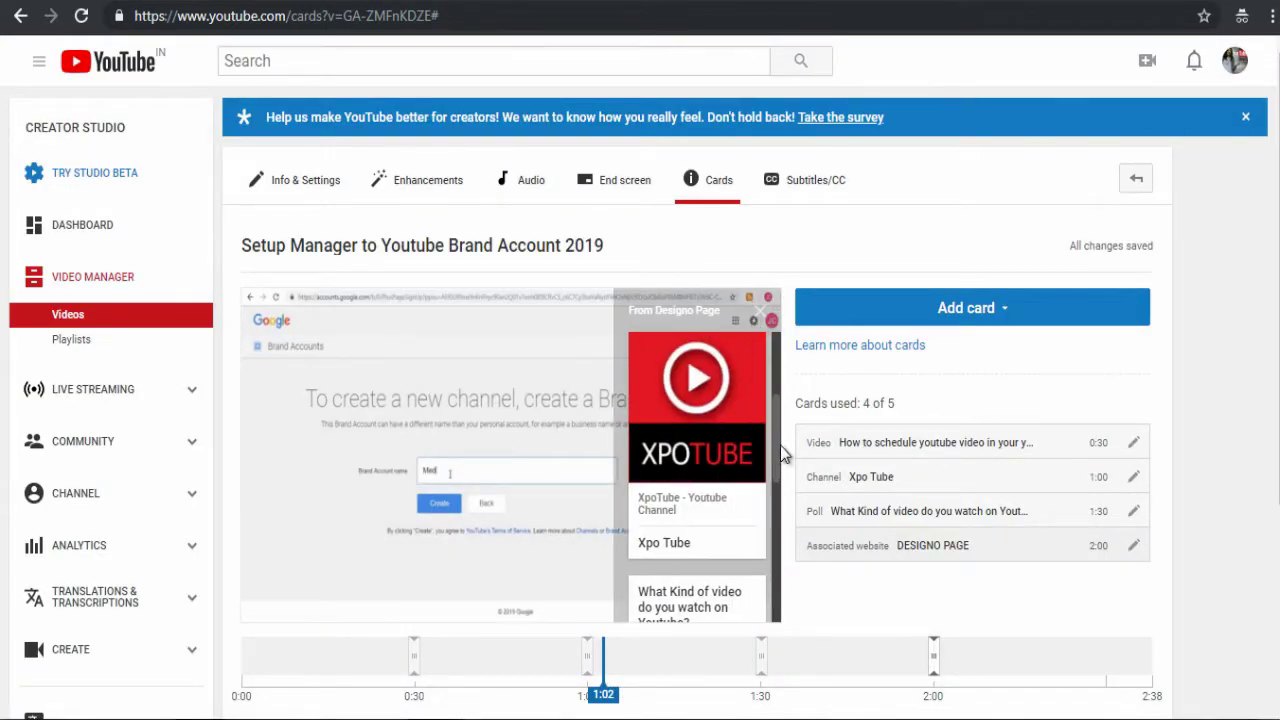
drag(781, 456, 782, 356)
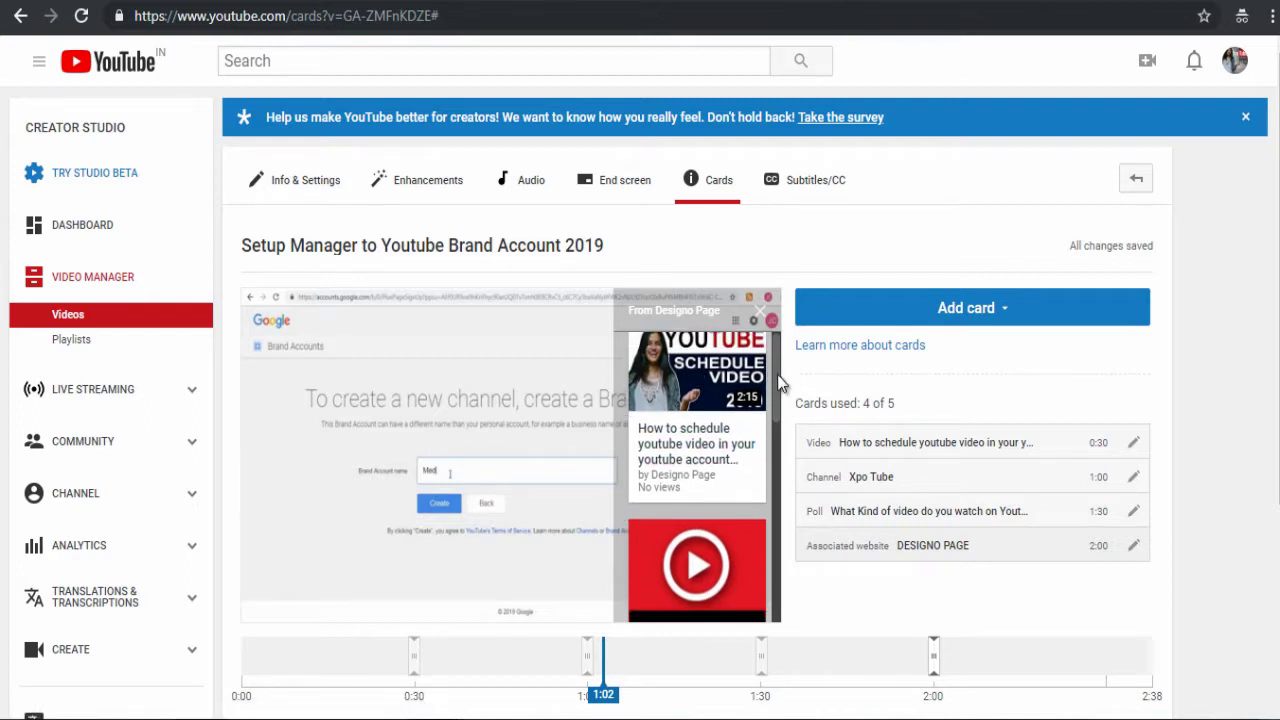
mouse_move(777, 374)
mouse_down()
mouse_move(779, 586)
mouse_move(769, 335)
mouse_up()
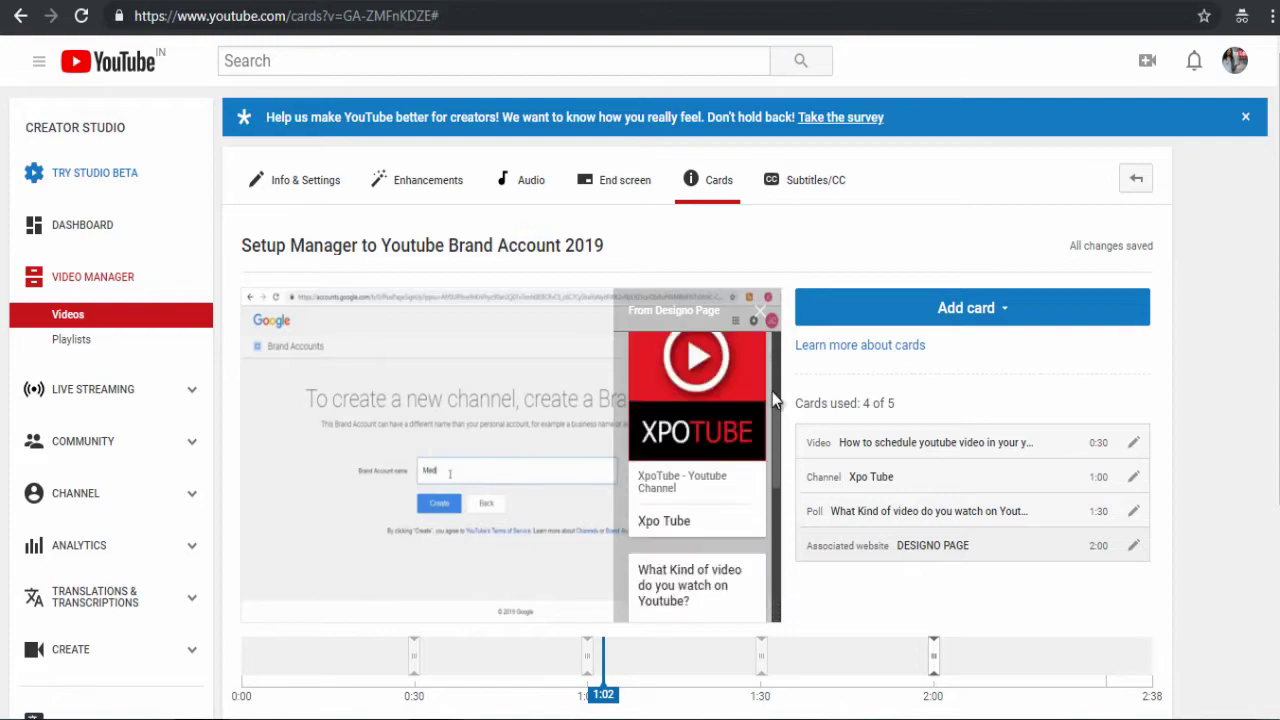